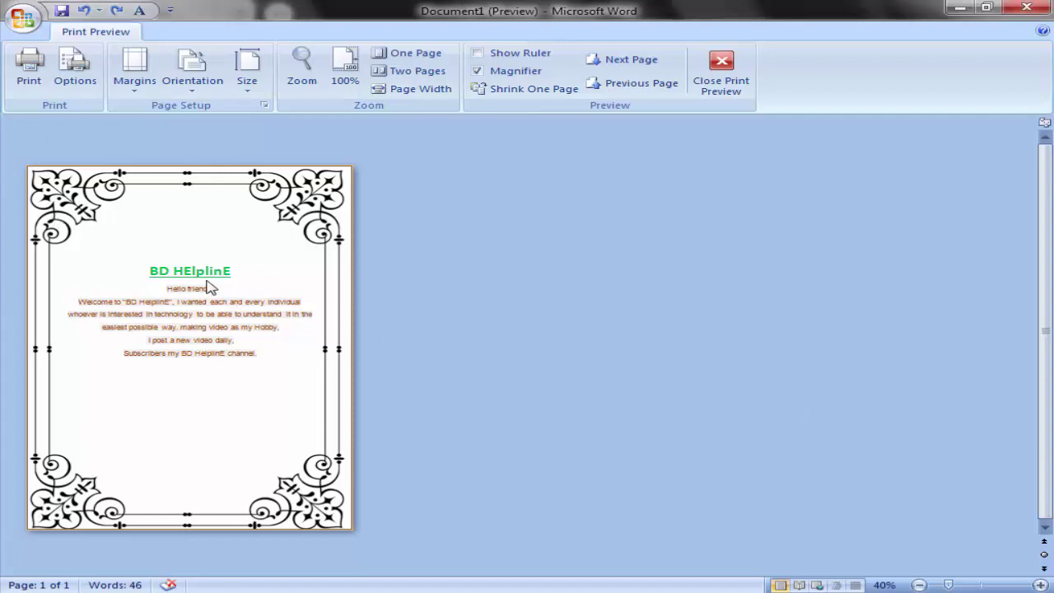
Zoom in on the print preview and scroll through the framed sample page.
click(236, 336)
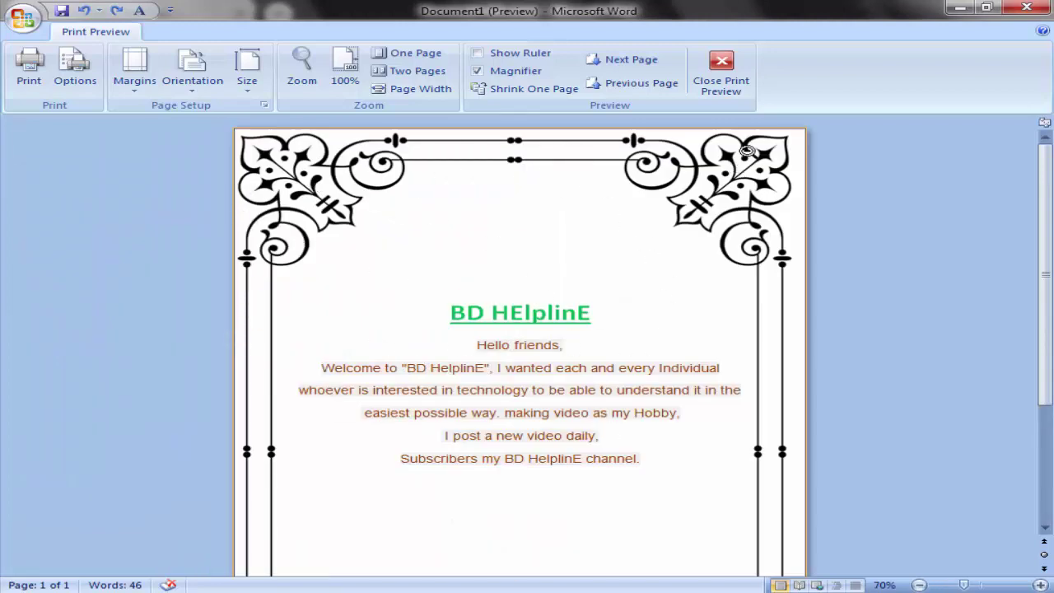
scroll(771, 276, down, 1)
scroll(771, 280, down, 2)
scroll(771, 293, down, 1)
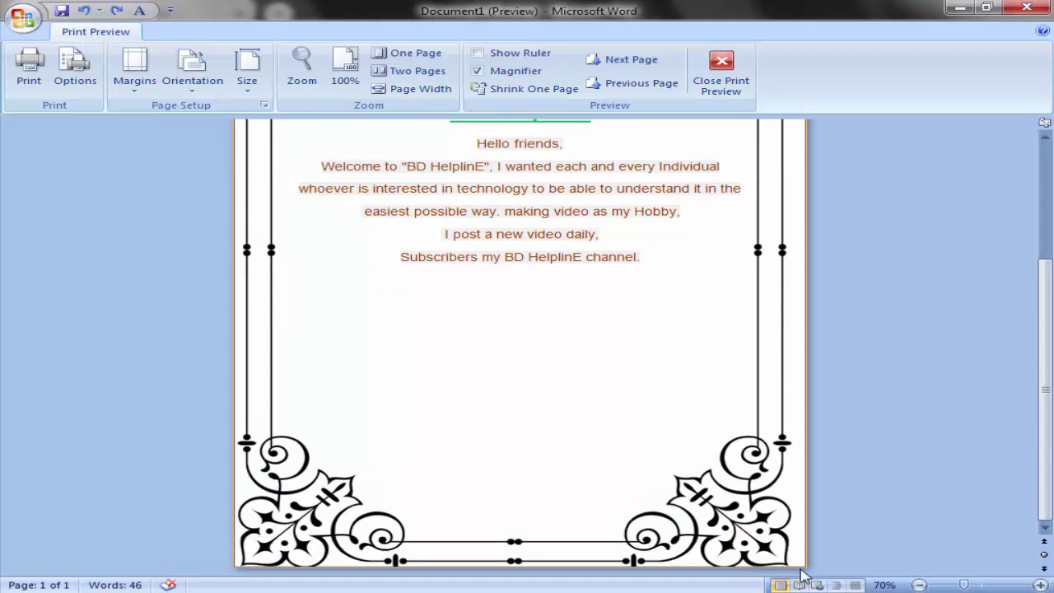
scroll(535, 329, up, 1)
scroll(362, 301, up, 2)
scroll(313, 230, up, 1)
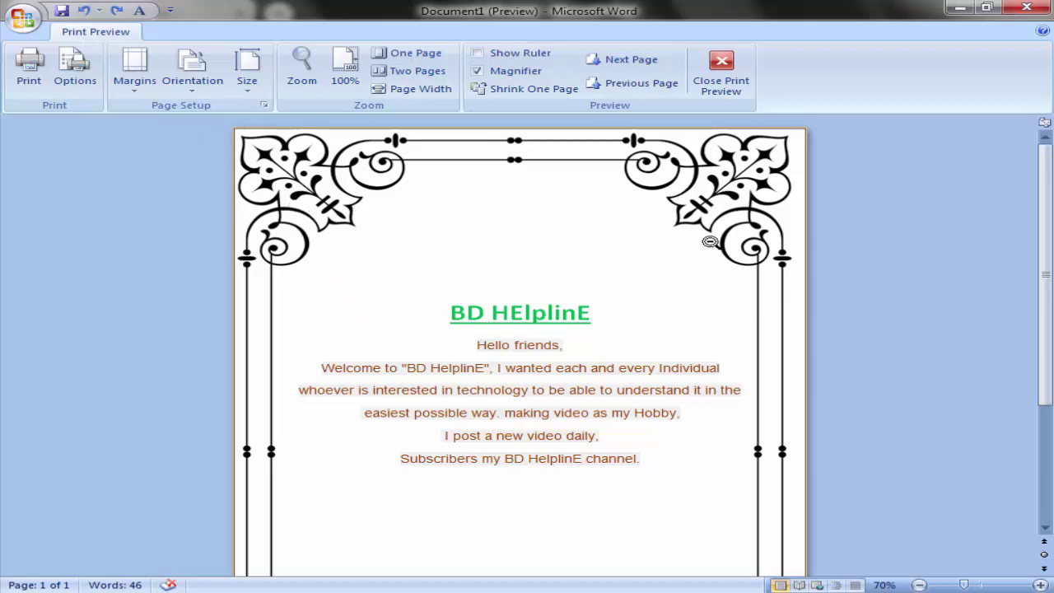
Close Print Preview and start a new document from the Office menu.
click(721, 81)
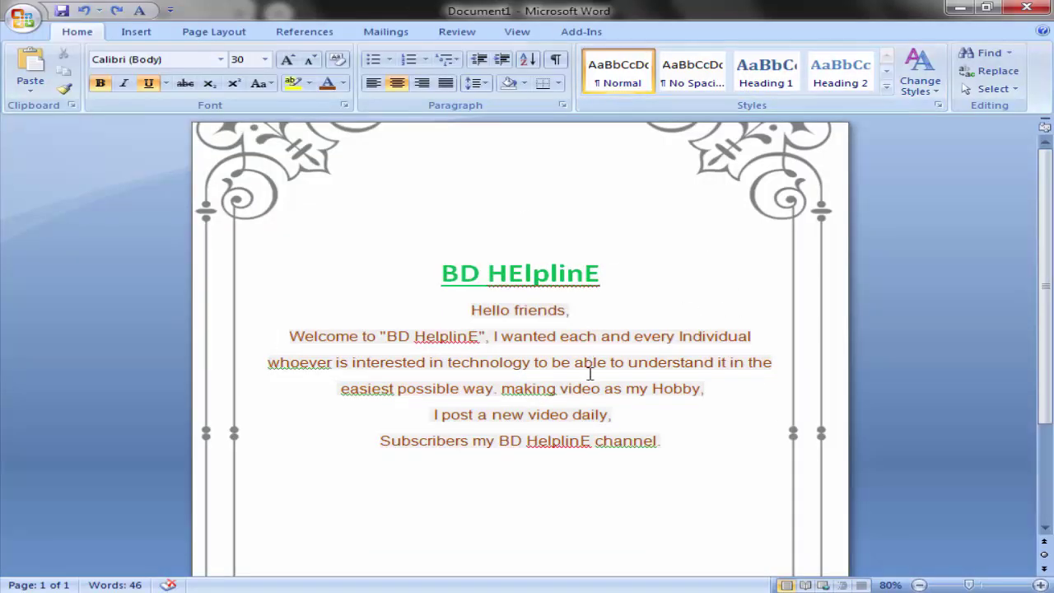
click(20, 19)
click(65, 58)
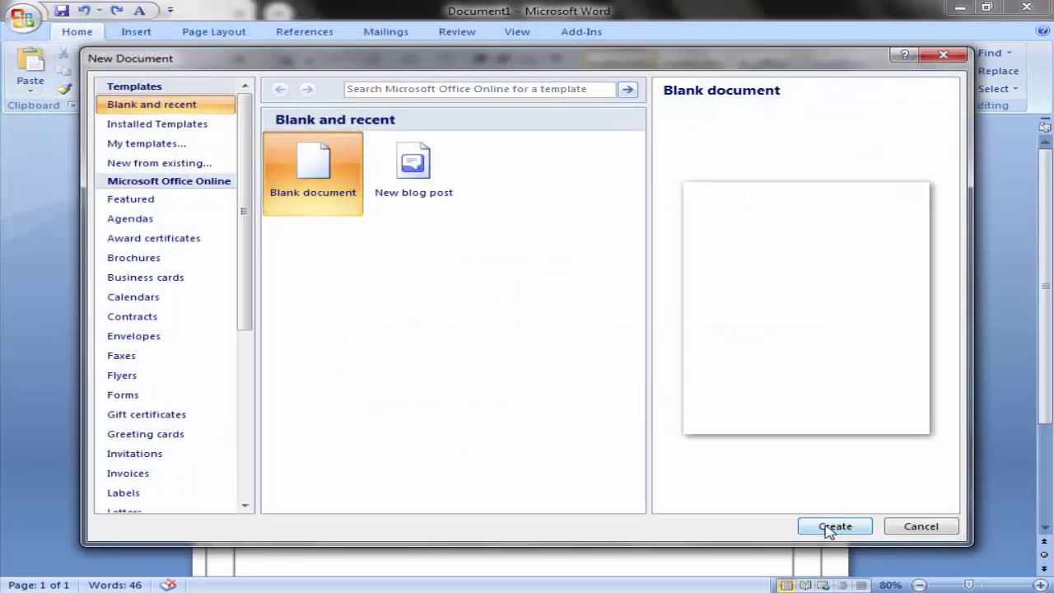
Create a blank document and set its paper size to A4.
click(834, 527)
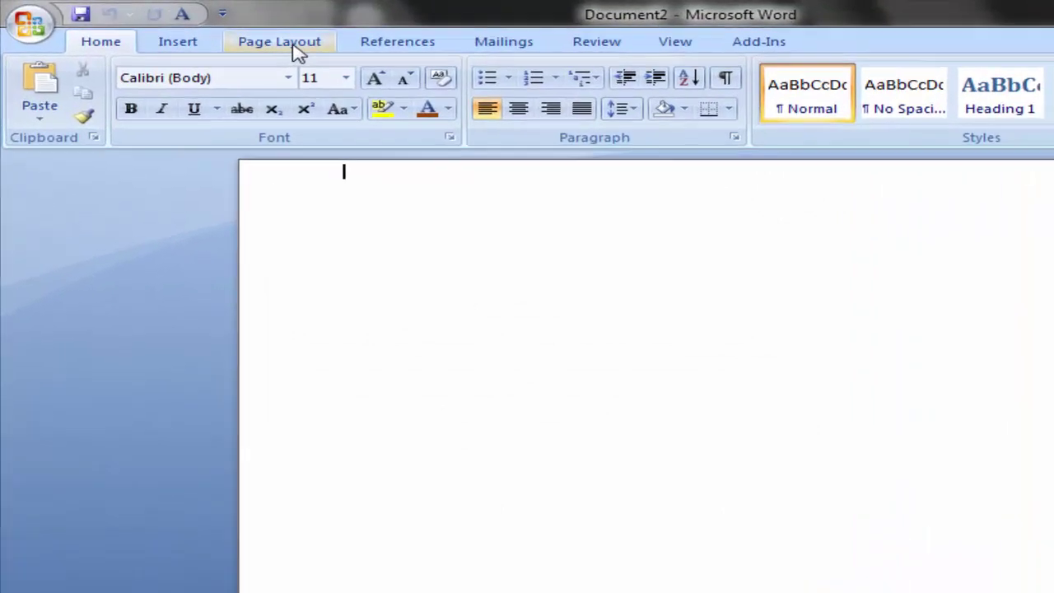
click(255, 41)
click(247, 99)
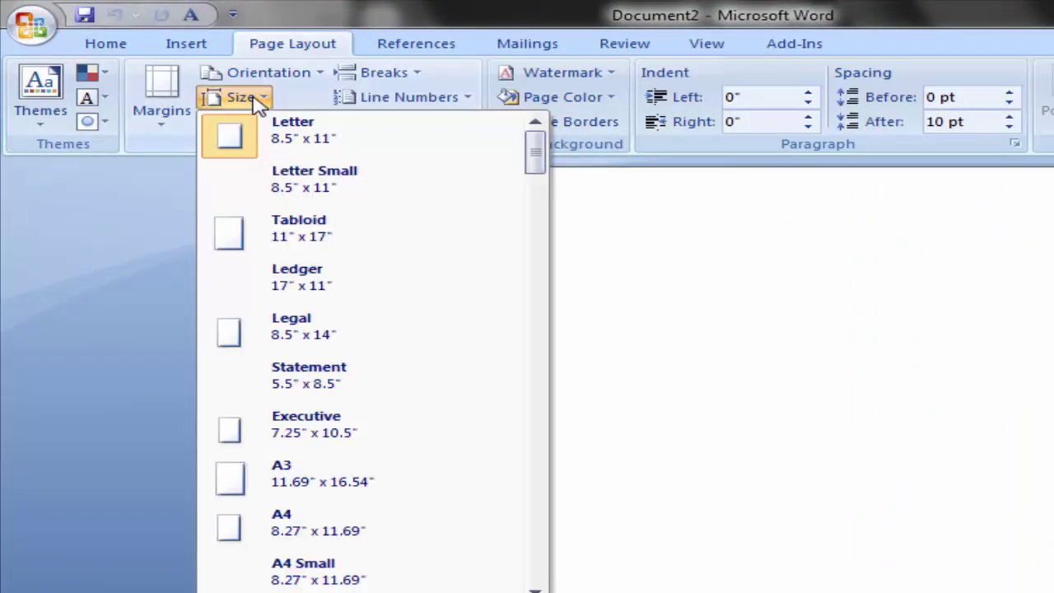
click(302, 530)
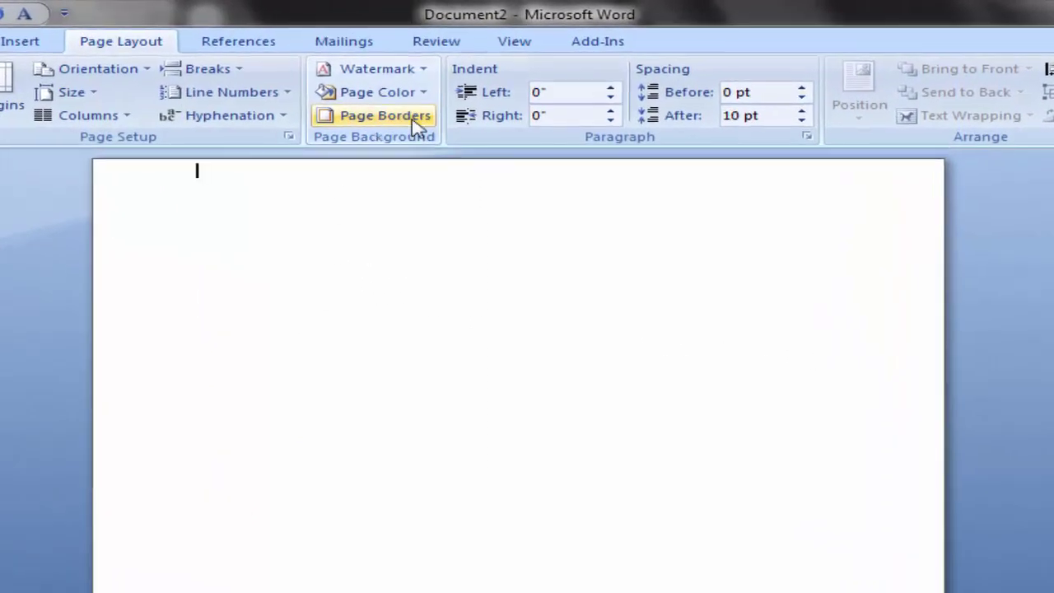
Apply the green tree art as the page border.
click(439, 90)
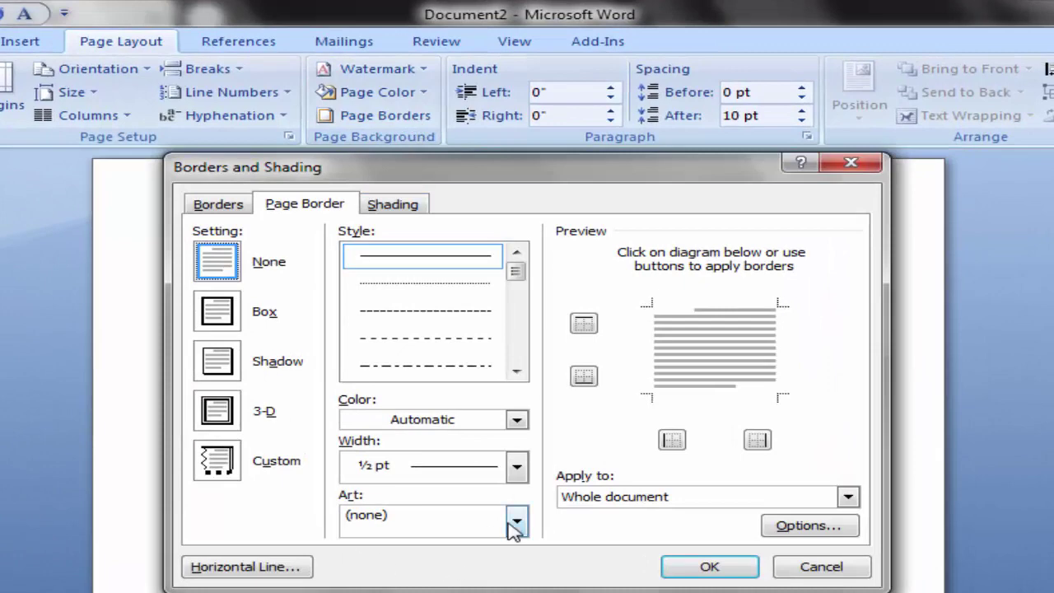
click(516, 518)
scroll(486, 573, down, 1)
scroll(485, 572, down, 1)
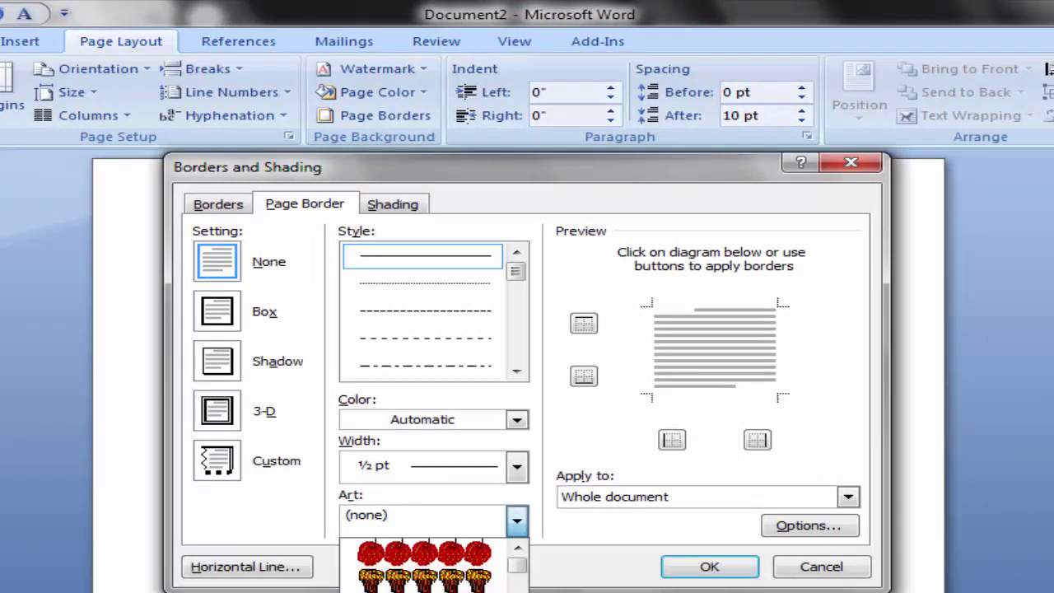
scroll(486, 572, down, 1)
scroll(424, 565, down, 1)
click(424, 576)
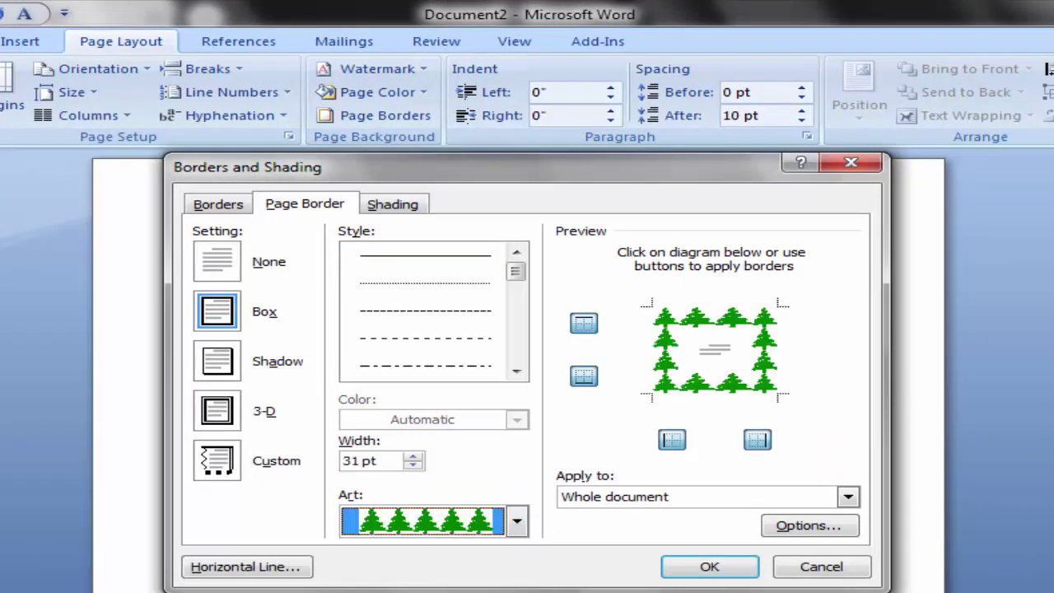
click(710, 568)
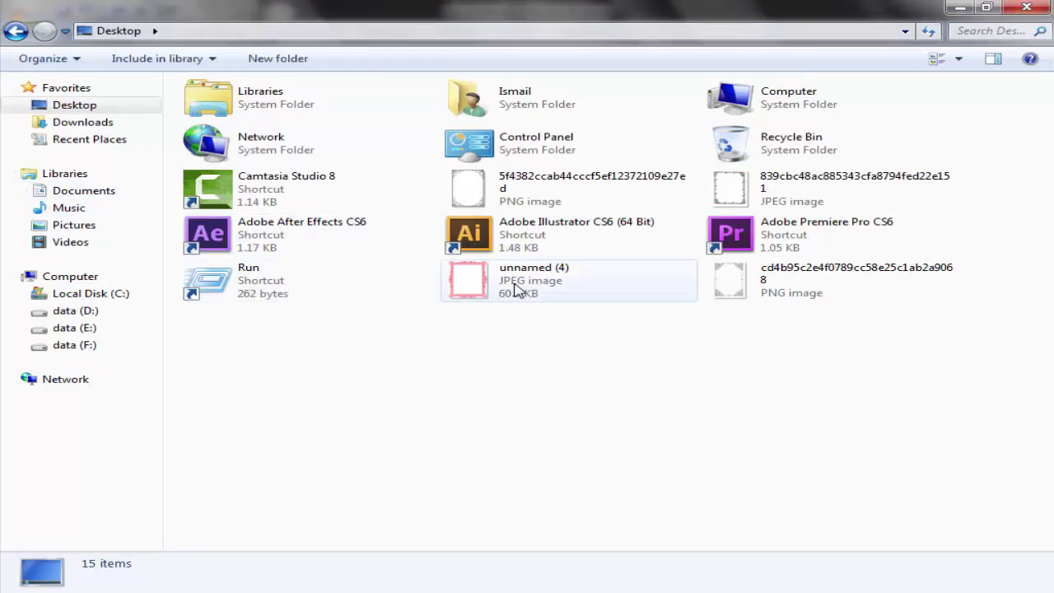
Preview the unnamed (4) frame image, browse the other border images, then return to Word.
click(516, 290)
double_click(516, 290)
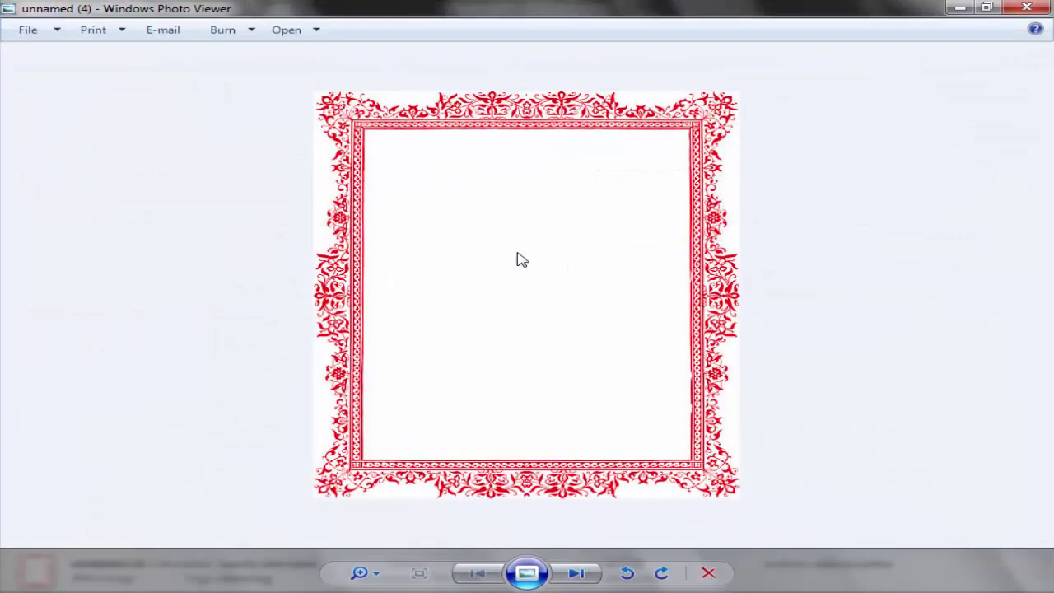
click(580, 574)
click(582, 577)
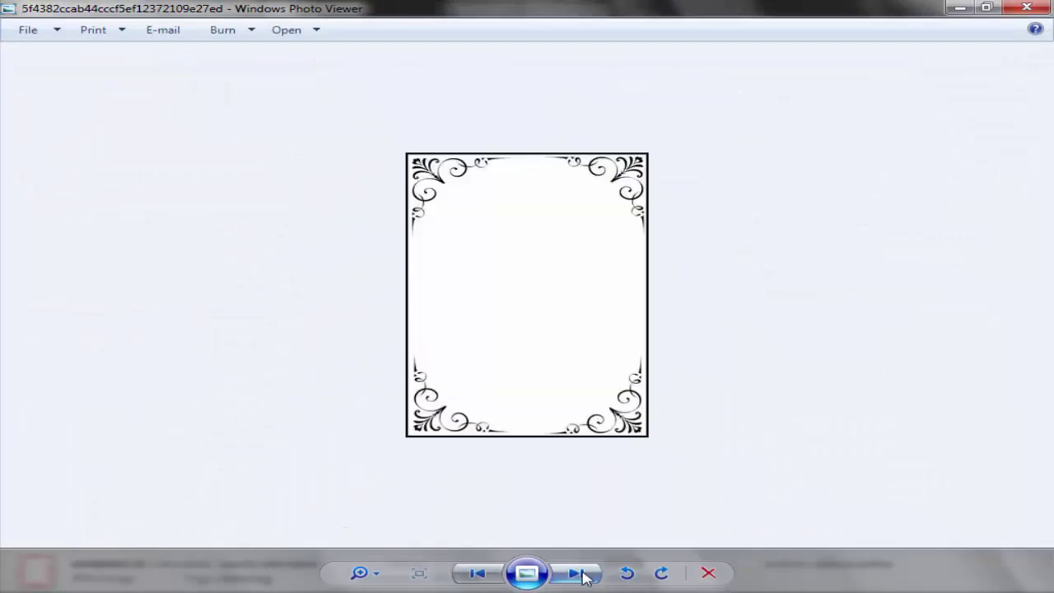
click(582, 577)
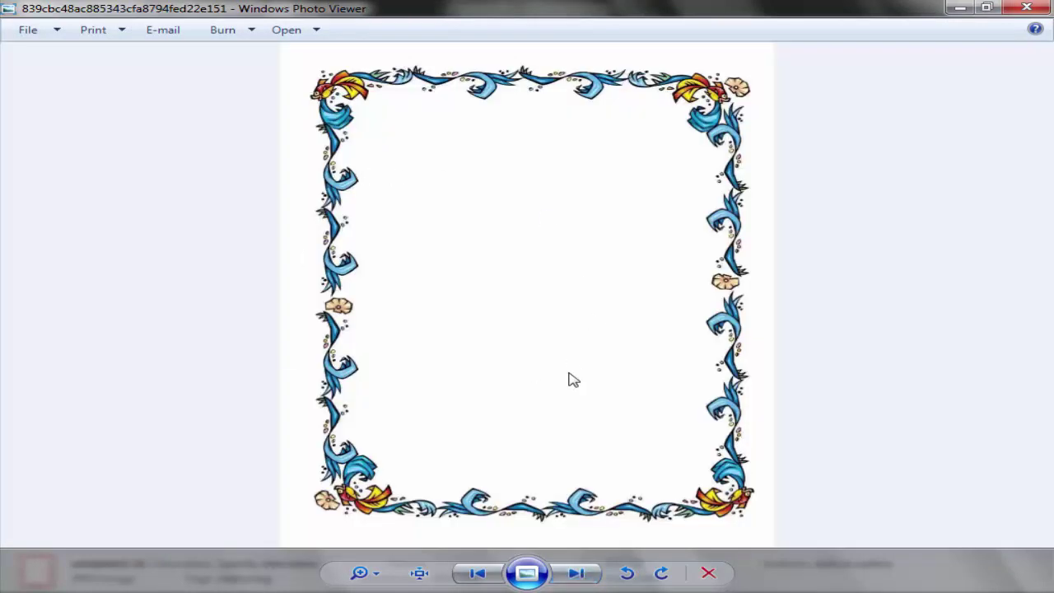
click(581, 572)
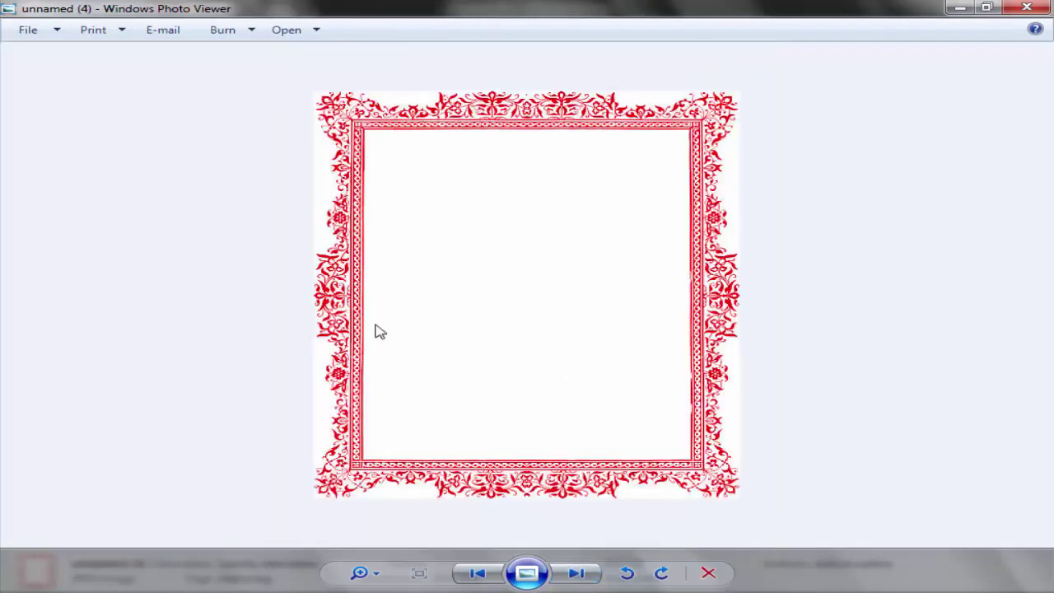
click(1037, 11)
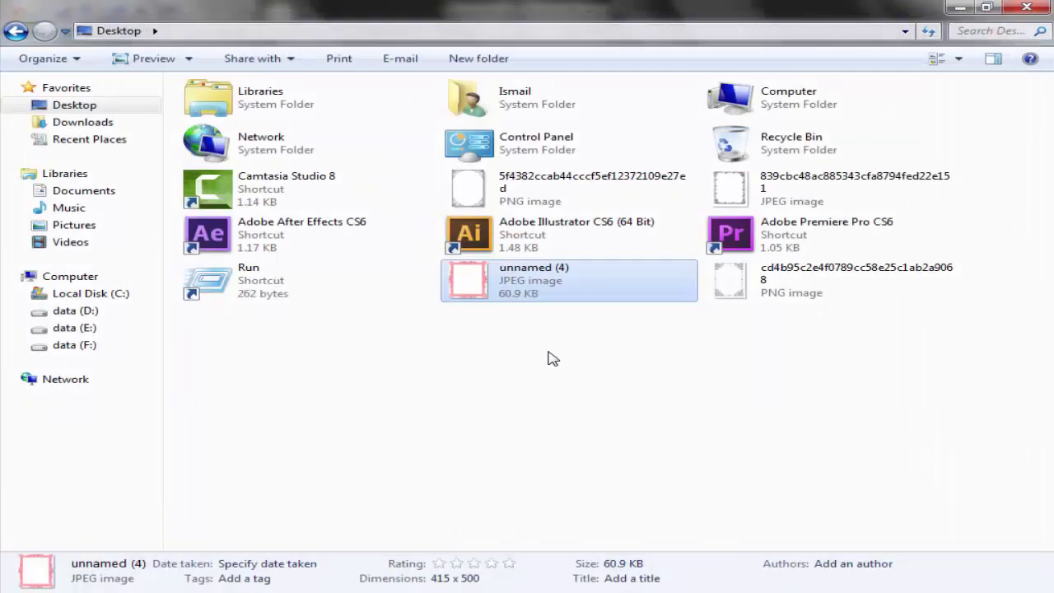
click(713, 525)
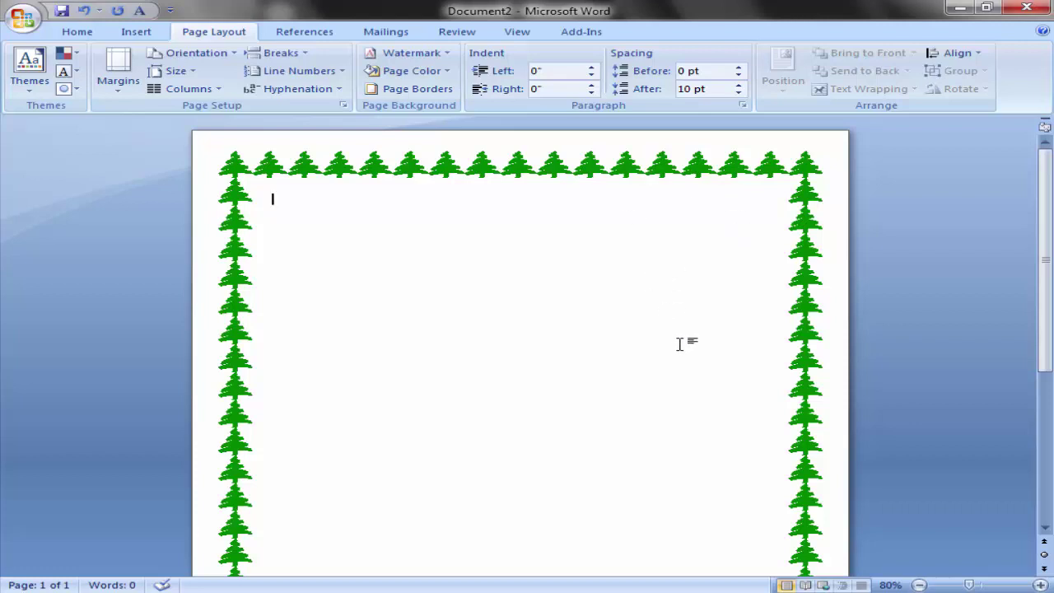
Undo the green tree page border with Ctrl+Z.
key(ctrl+z)
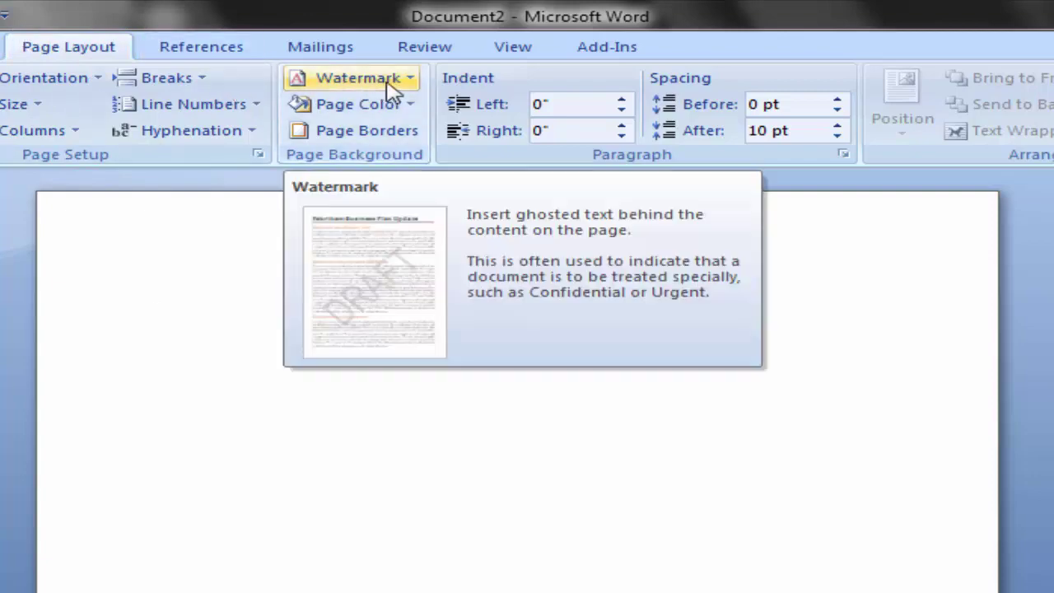
Open Custom Watermark and select the Picture watermark option.
click(388, 82)
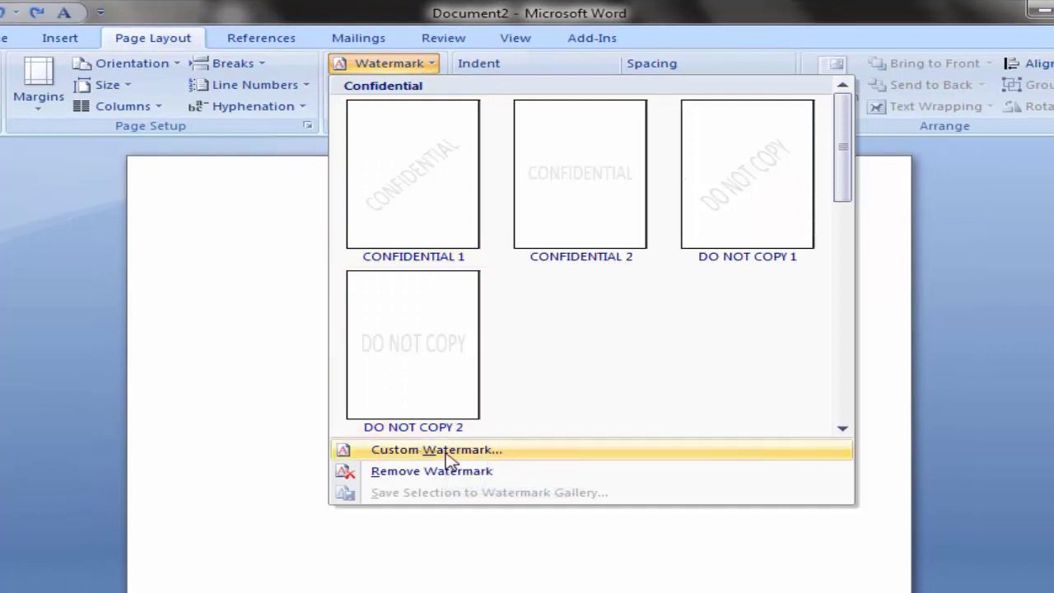
click(491, 451)
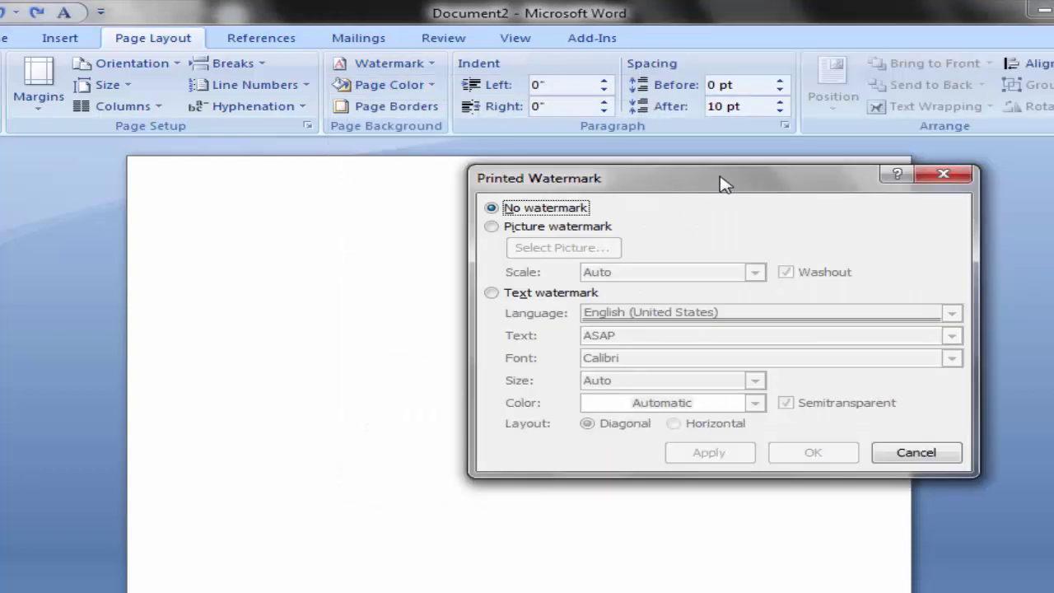
drag(722, 184, 753, 171)
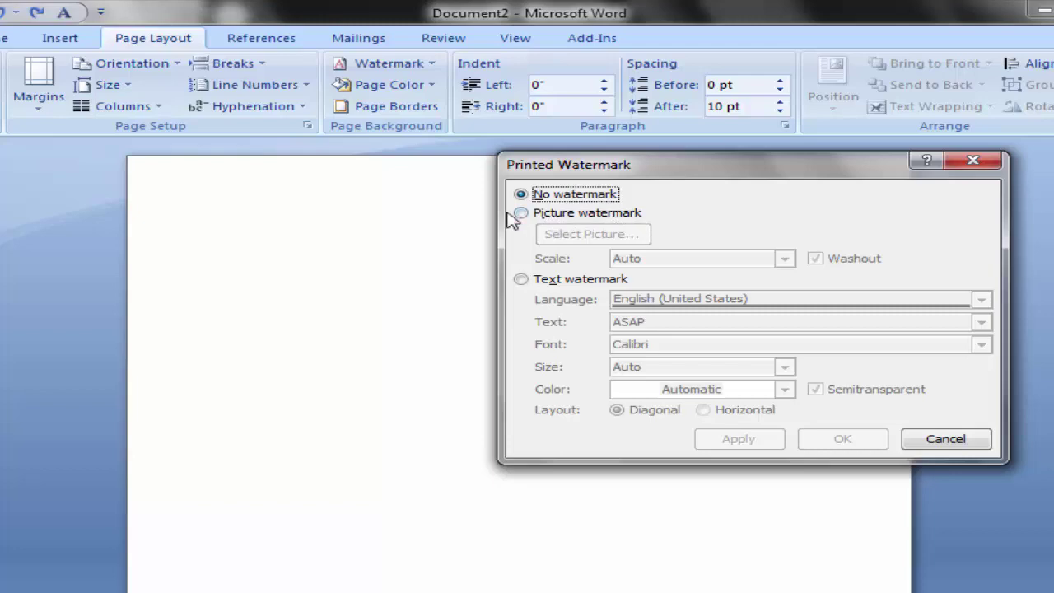
click(521, 214)
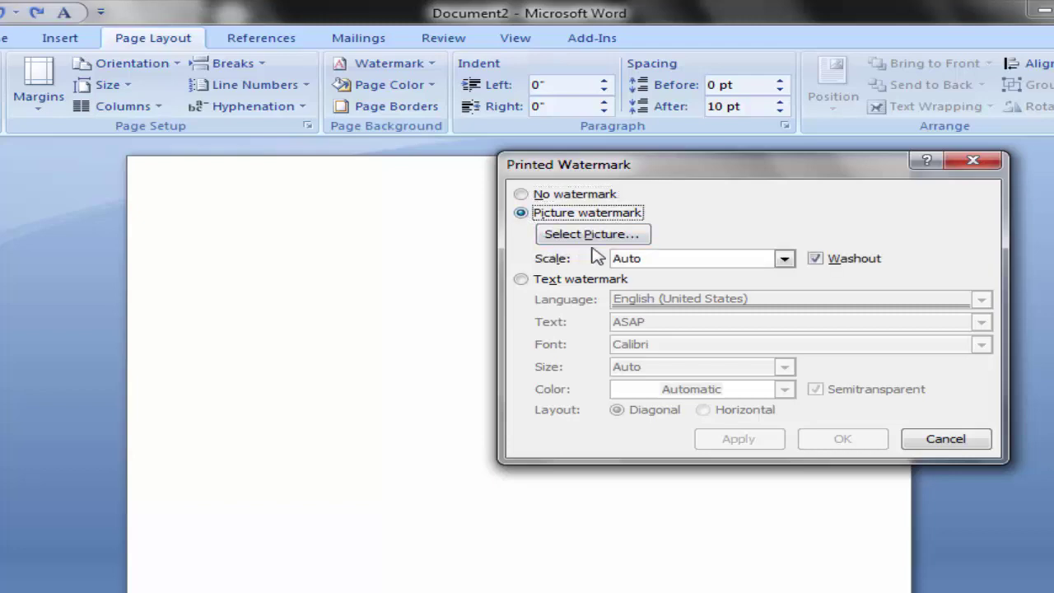
Insert the desktop image cd4b95c2e4f0789cc58e25c1ab2a9068.png as the watermark picture.
click(623, 237)
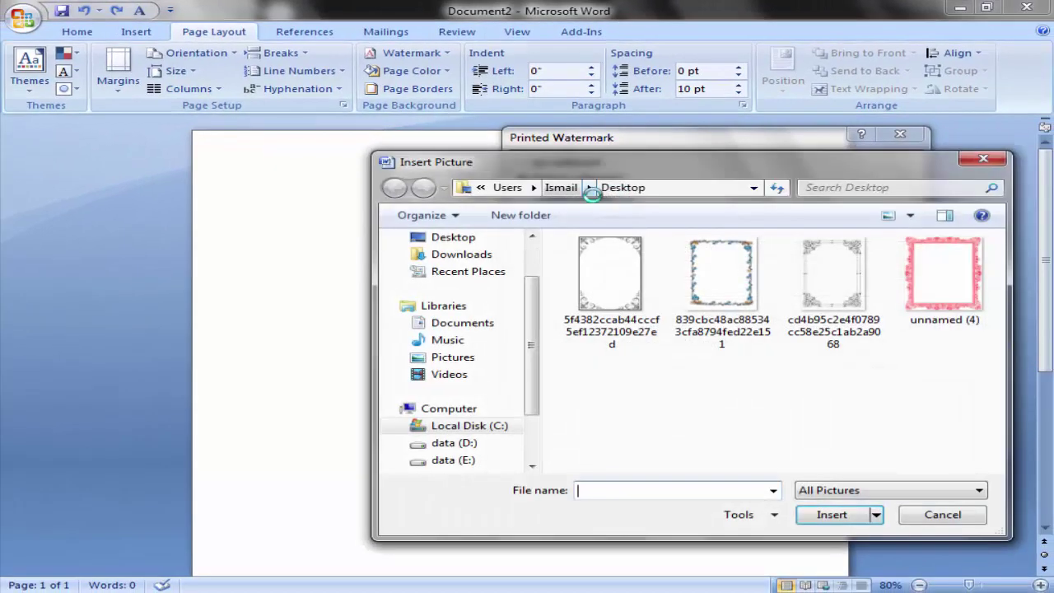
drag(700, 169, 644, 88)
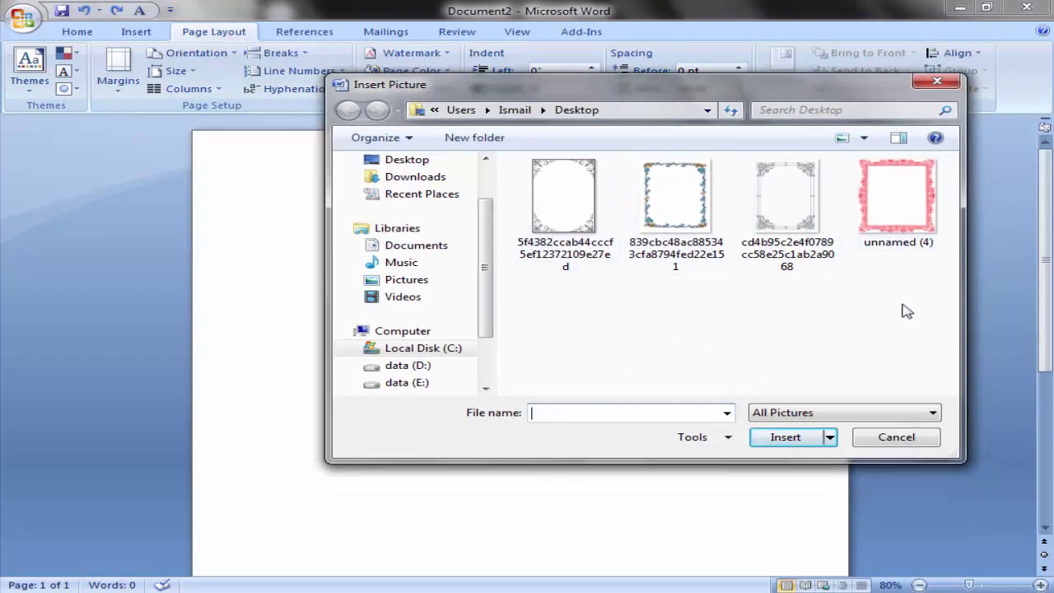
click(779, 173)
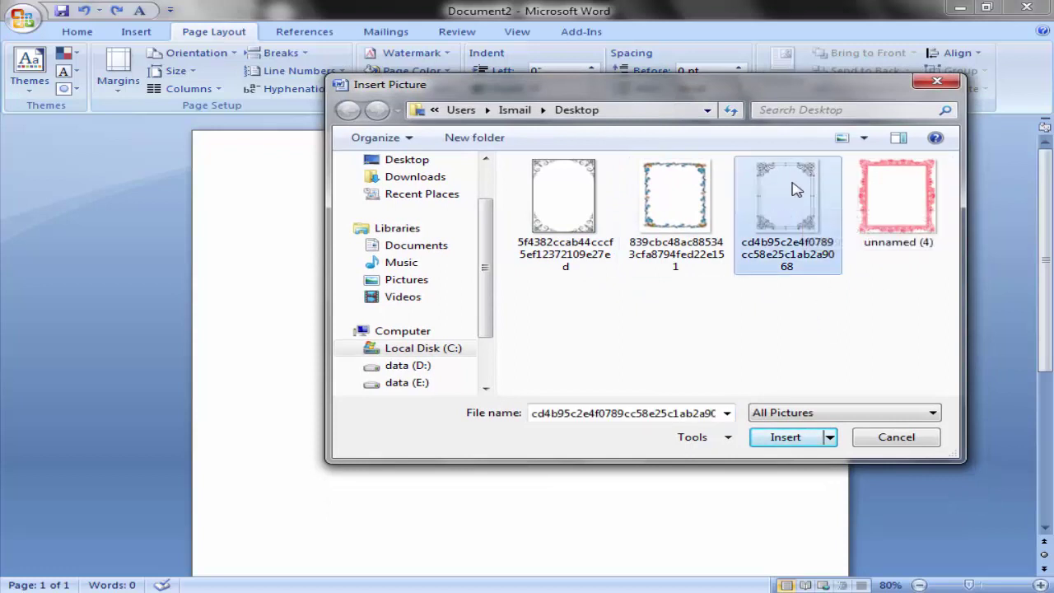
click(785, 438)
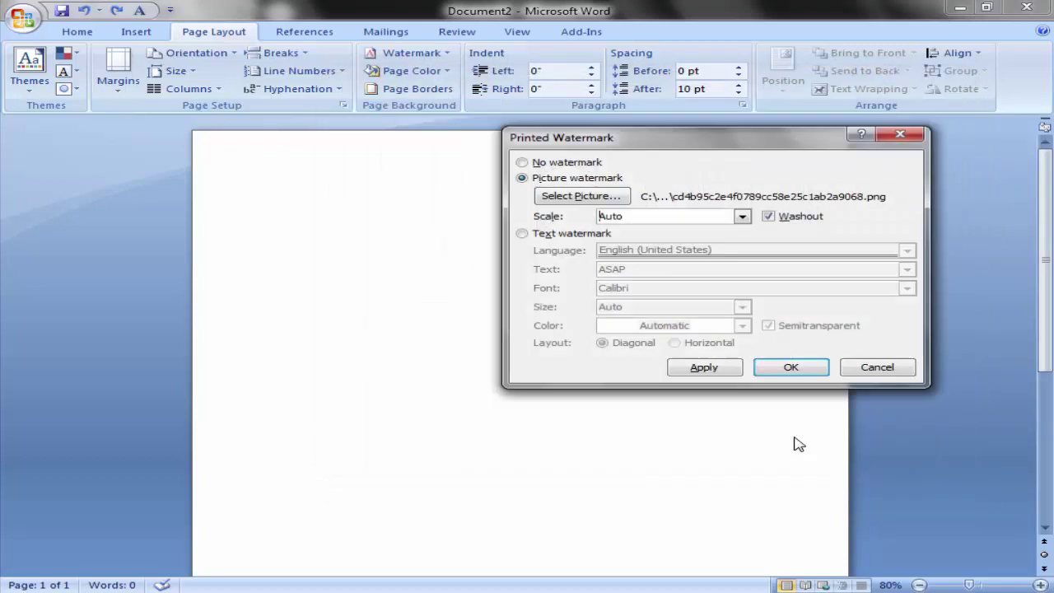
Apply the picture watermark to the page with Washout turned off.
click(701, 371)
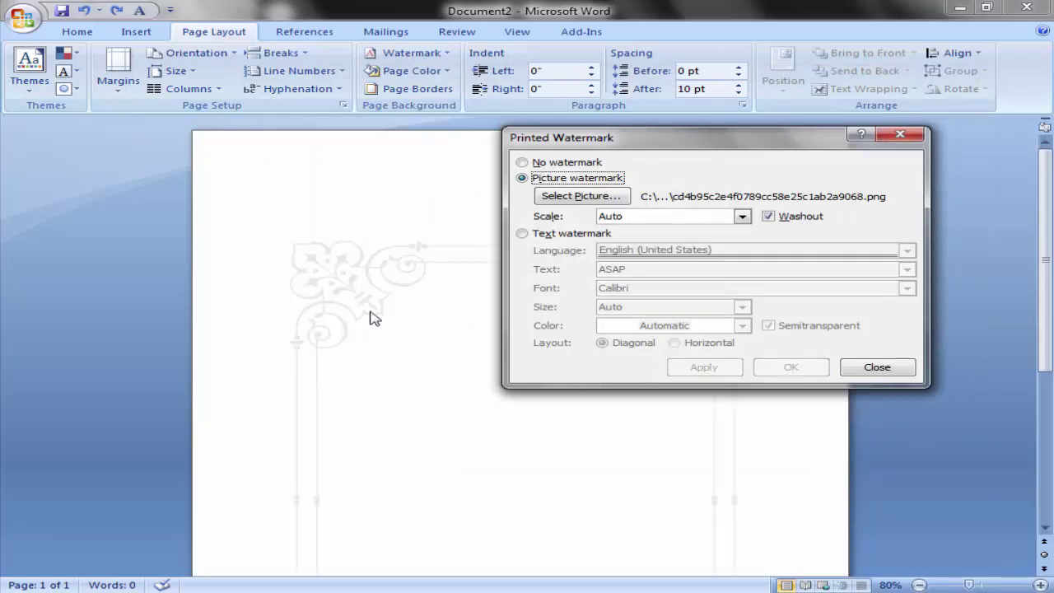
drag(549, 151, 701, 21)
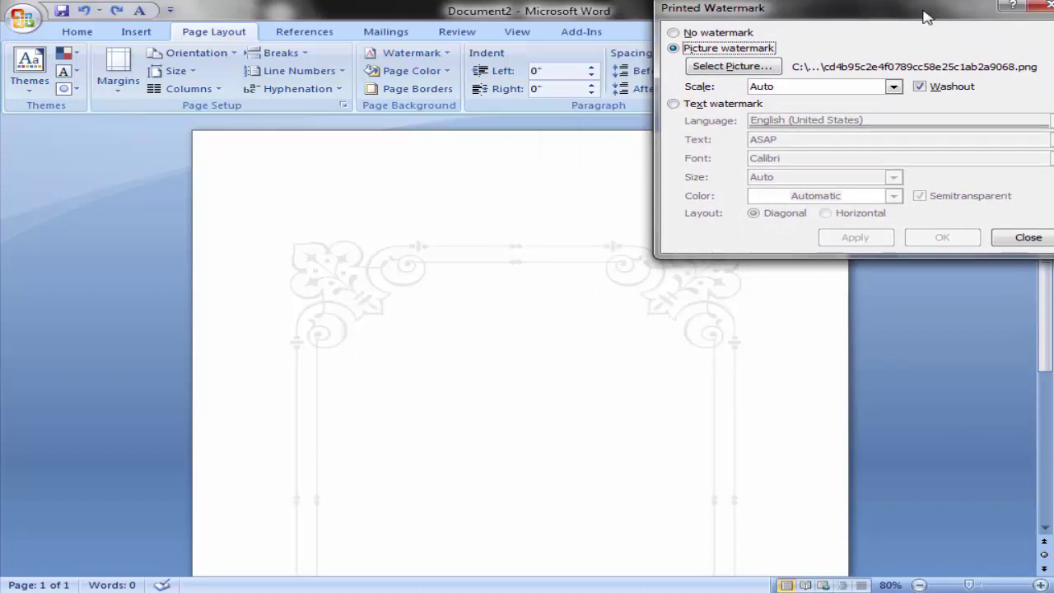
drag(926, 17, 879, 85)
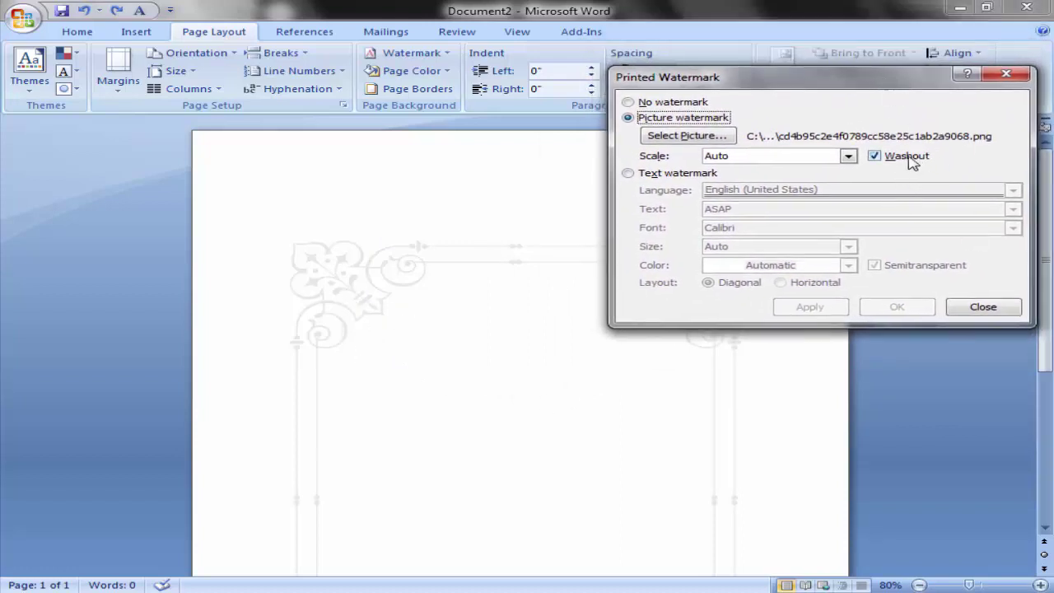
click(875, 156)
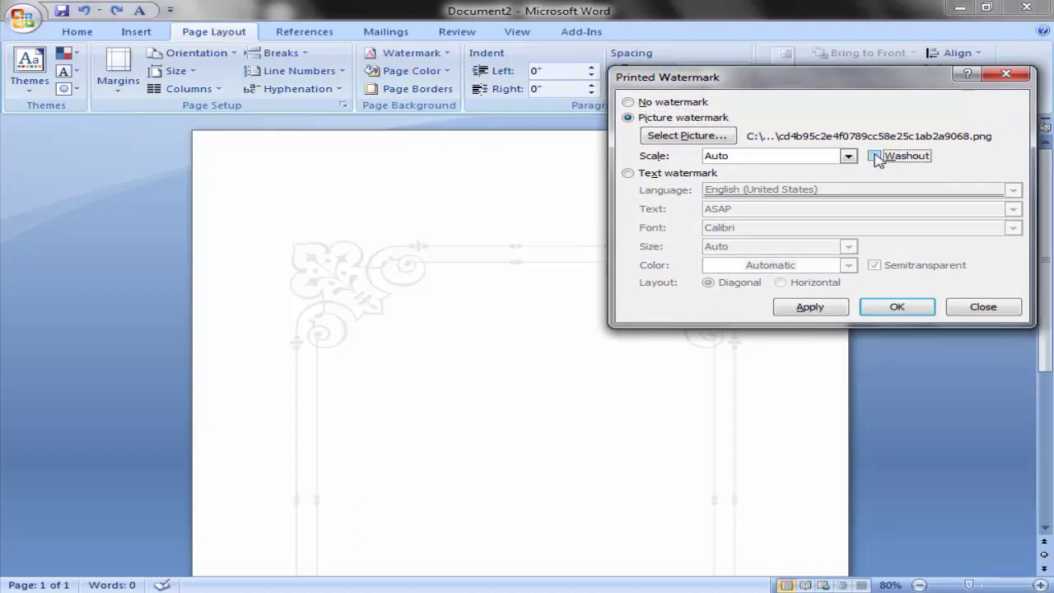
click(810, 308)
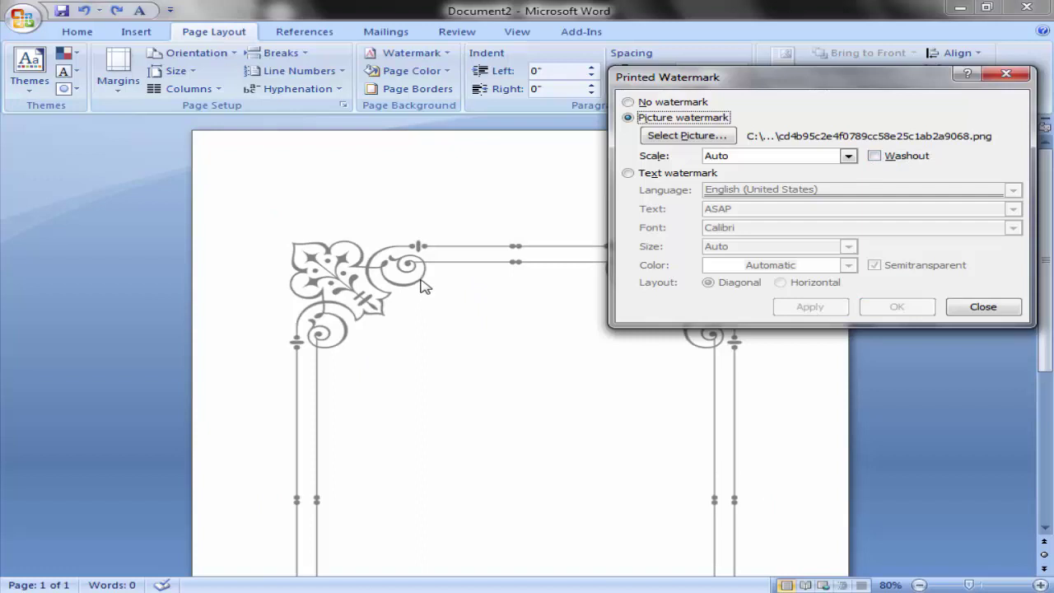
drag(700, 77, 767, 19)
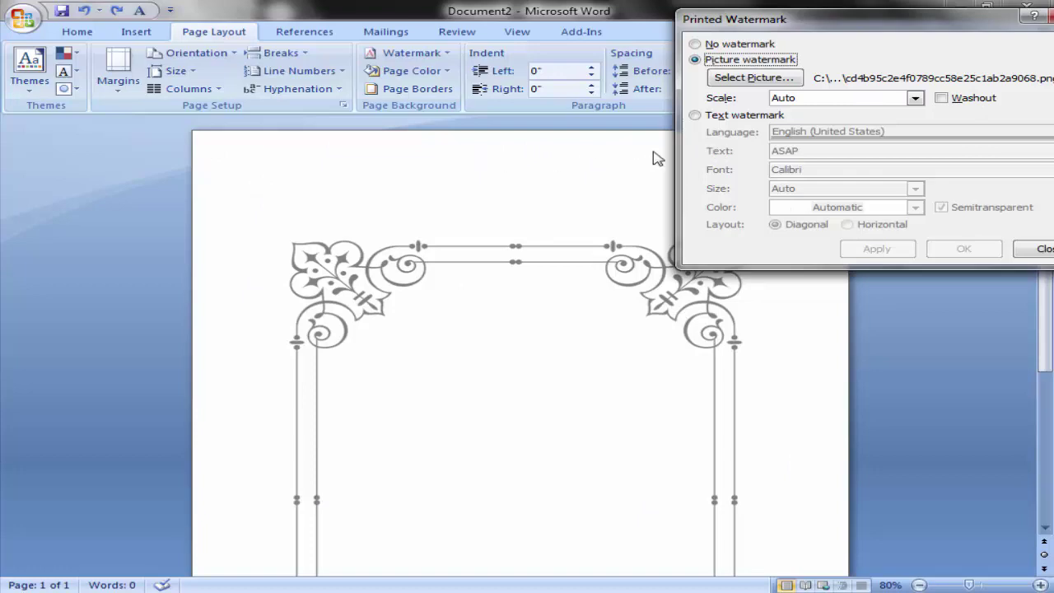
Try watermark scales of 200% and 500%, then apply a 300% scale.
click(915, 97)
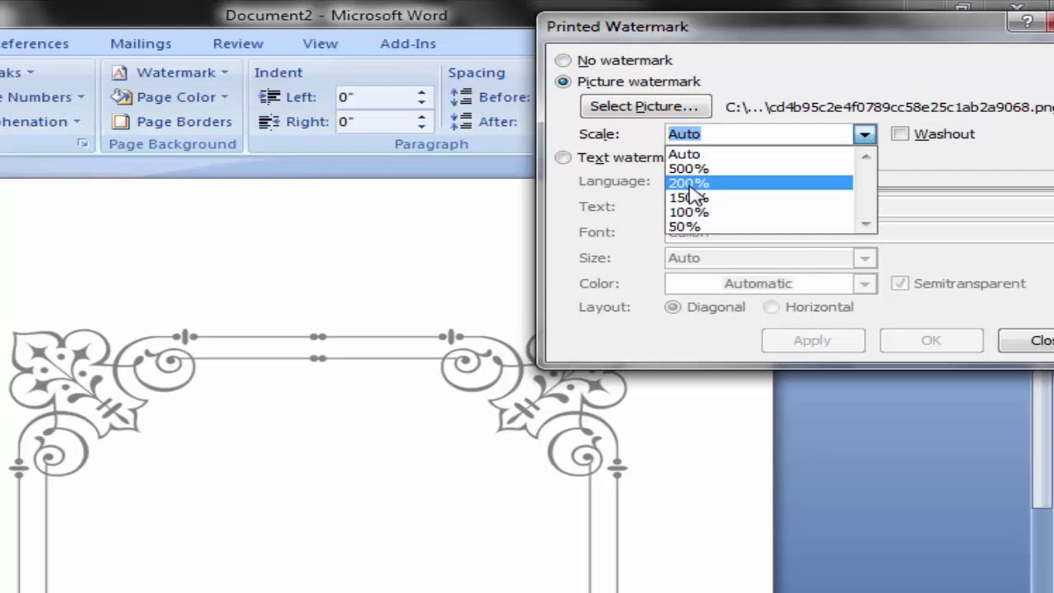
click(688, 208)
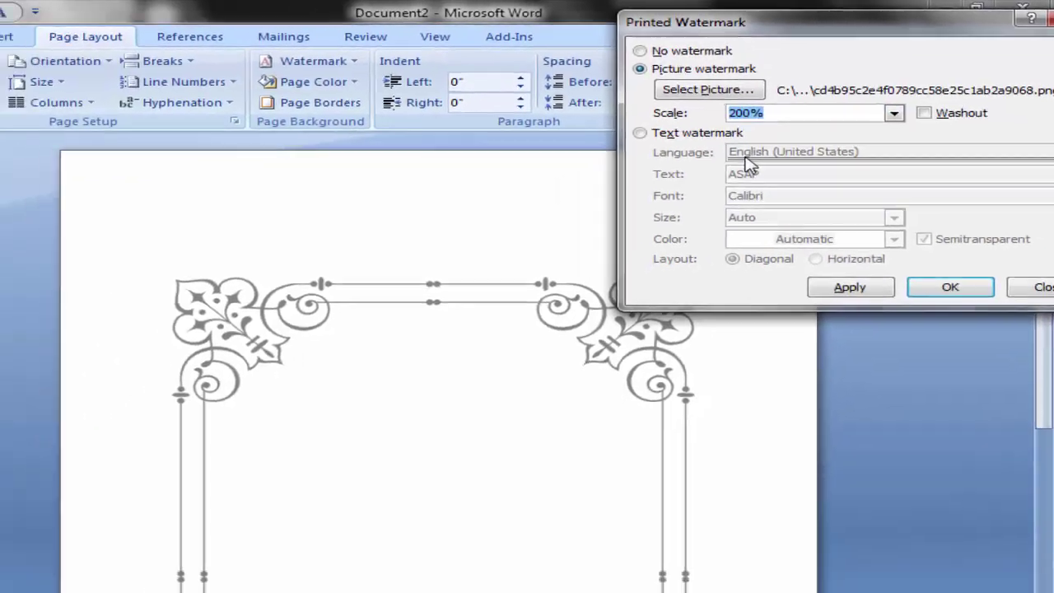
click(858, 280)
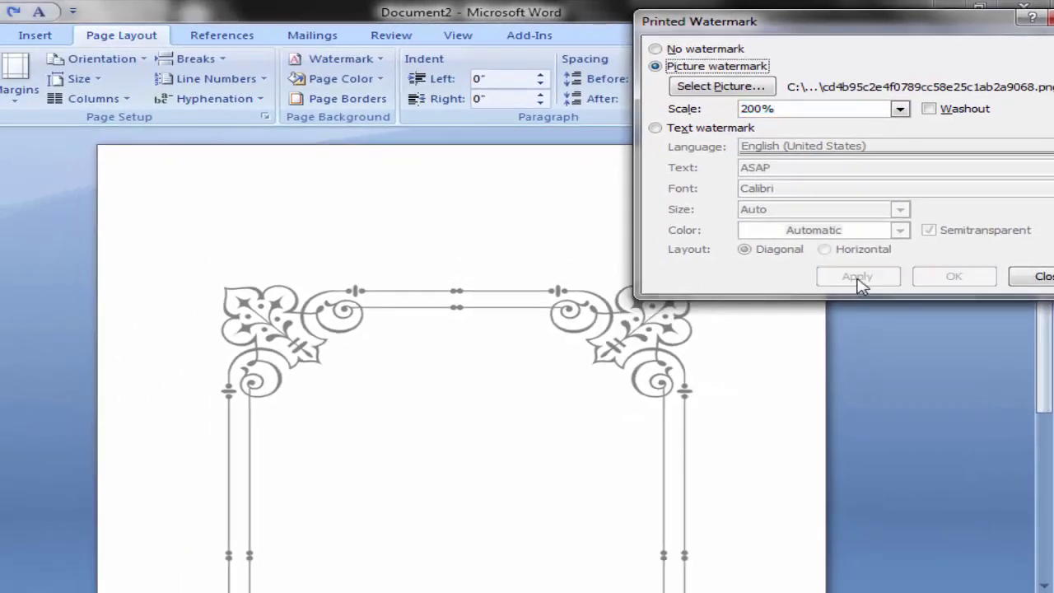
click(901, 108)
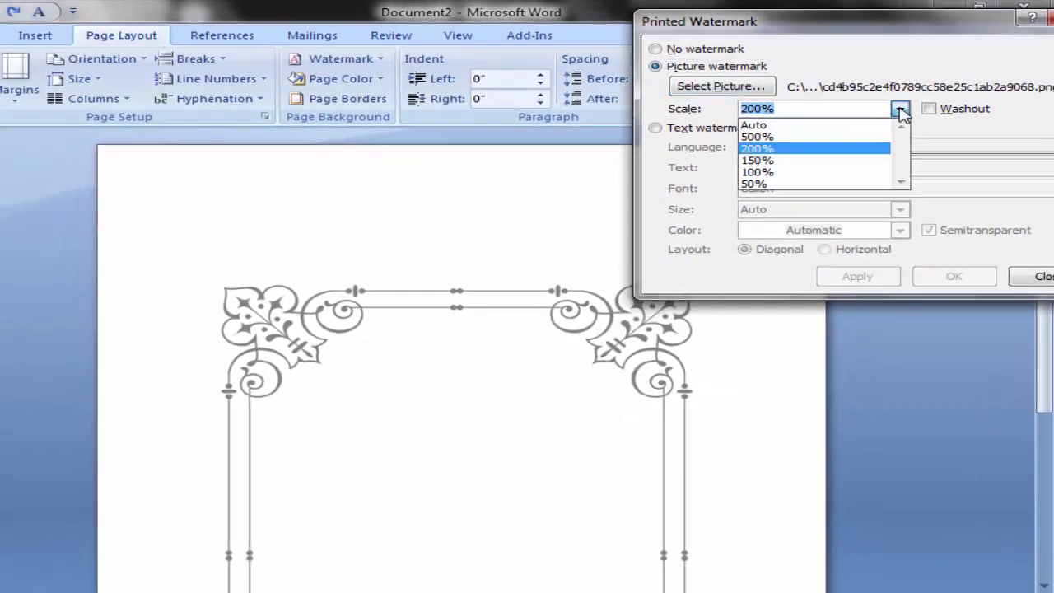
click(779, 135)
click(848, 276)
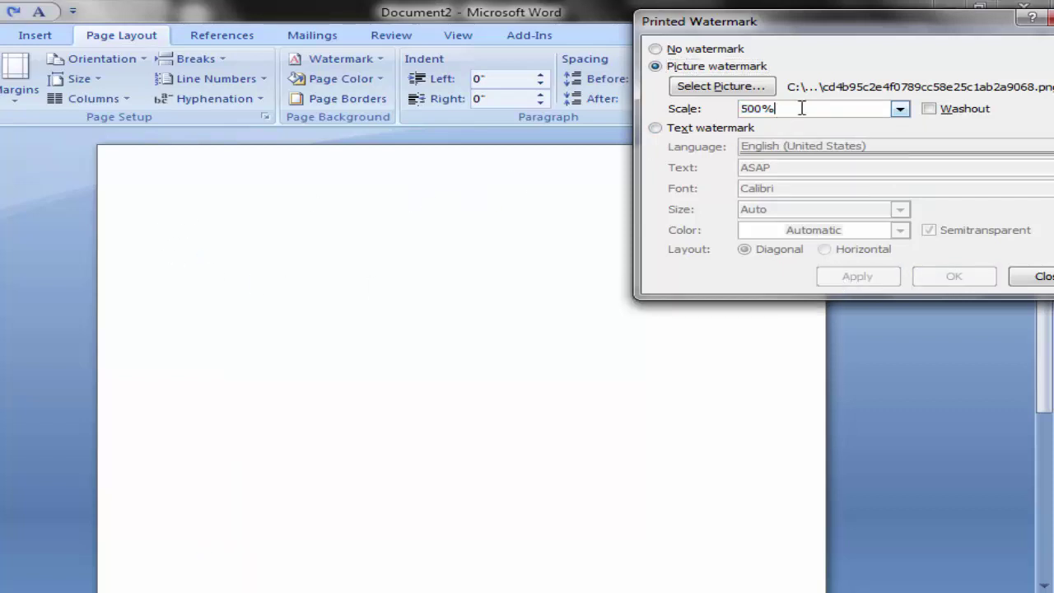
drag(800, 108, 691, 108)
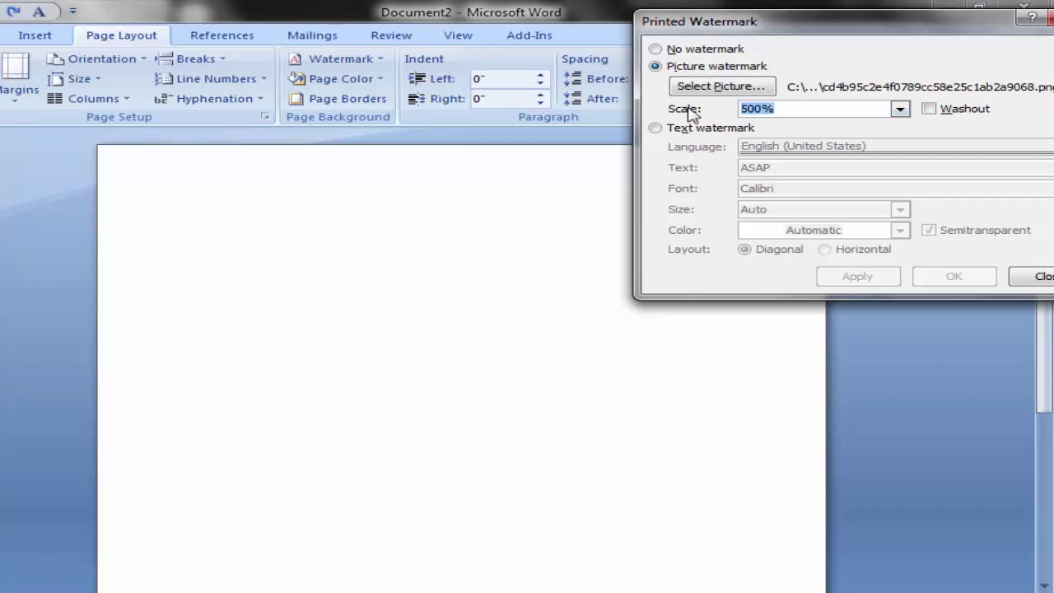
text(3)
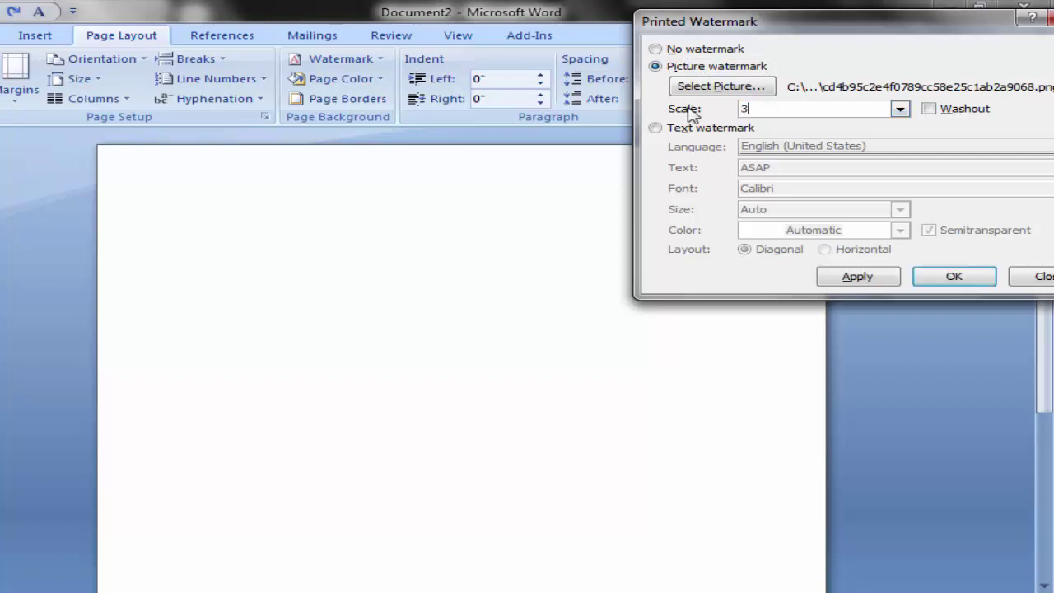
click(856, 276)
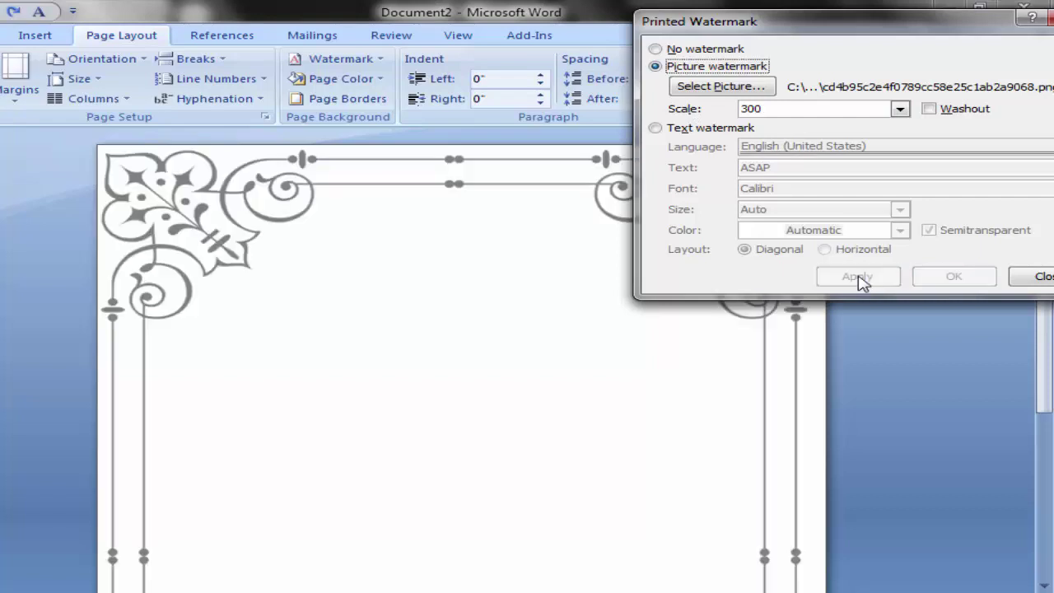
drag(811, 32, 781, 19)
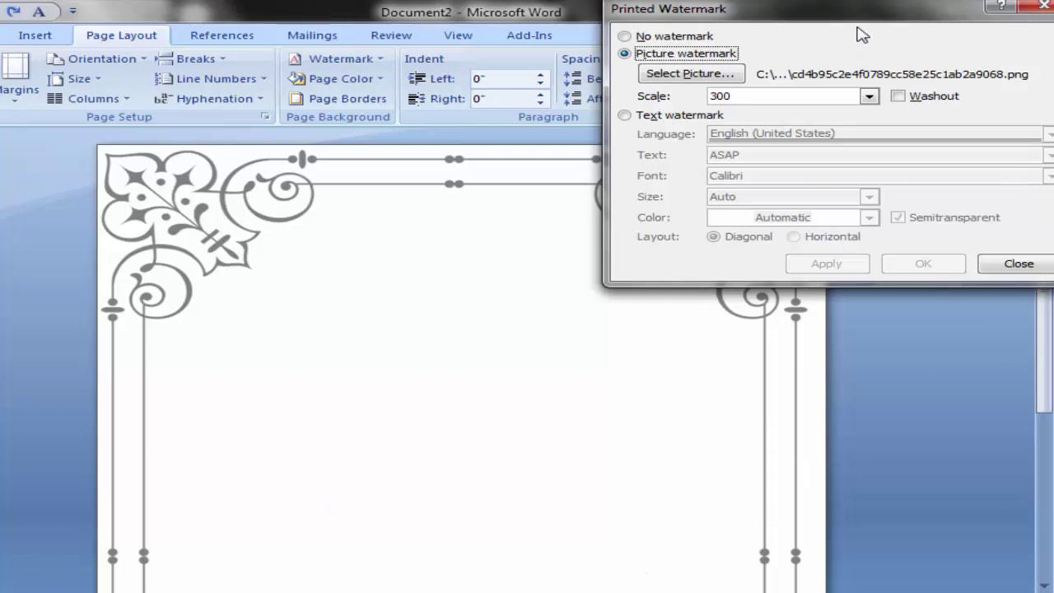
drag(862, 18, 690, 128)
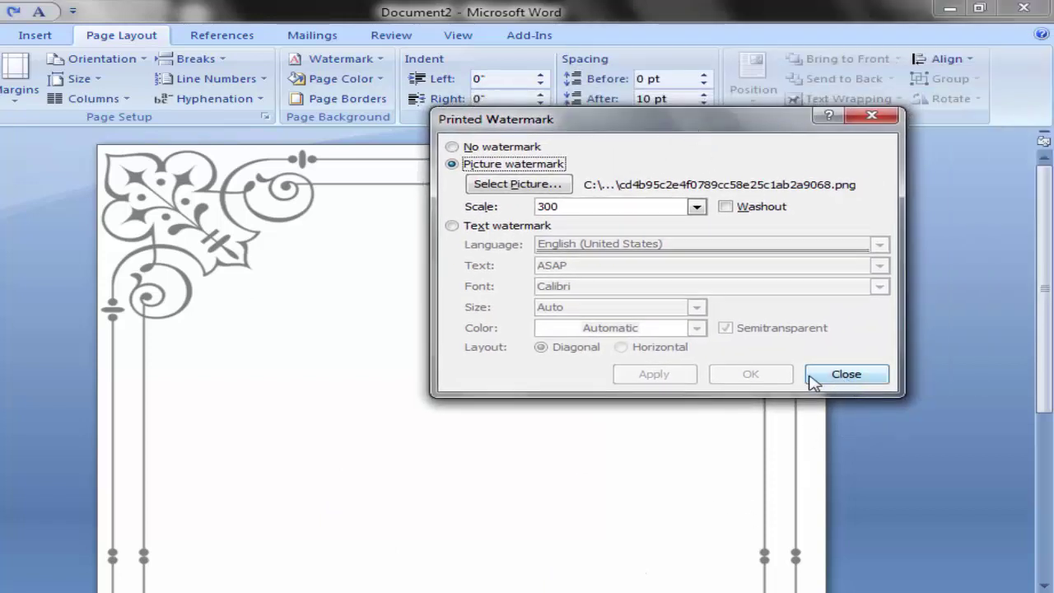
Close the watermark dialog and scroll over the page to review the corner-frame border.
click(849, 376)
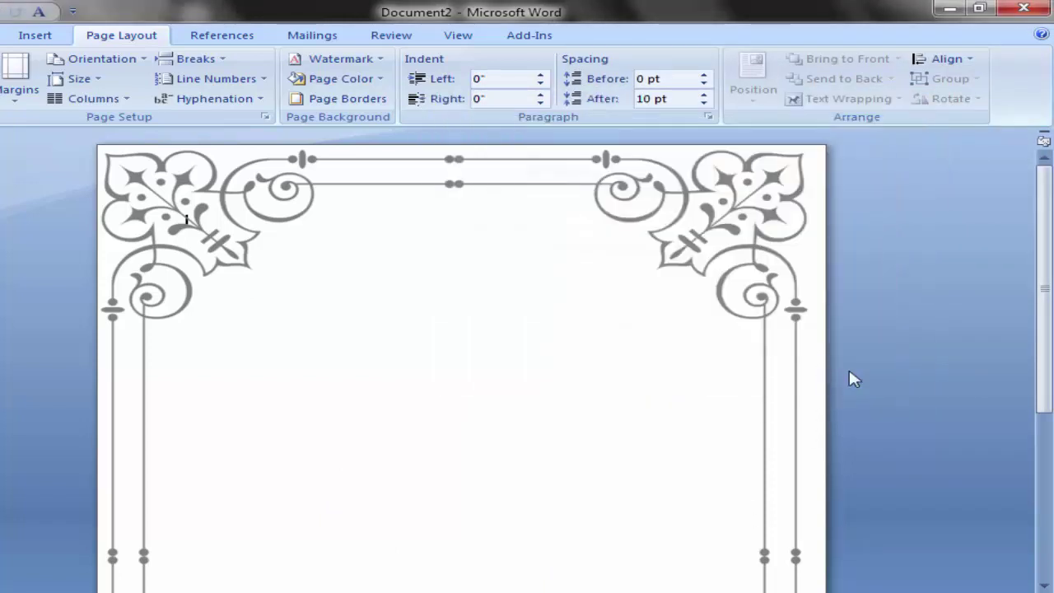
scroll(299, 410, down, 3)
scroll(297, 410, down, 2)
scroll(297, 409, down, 3)
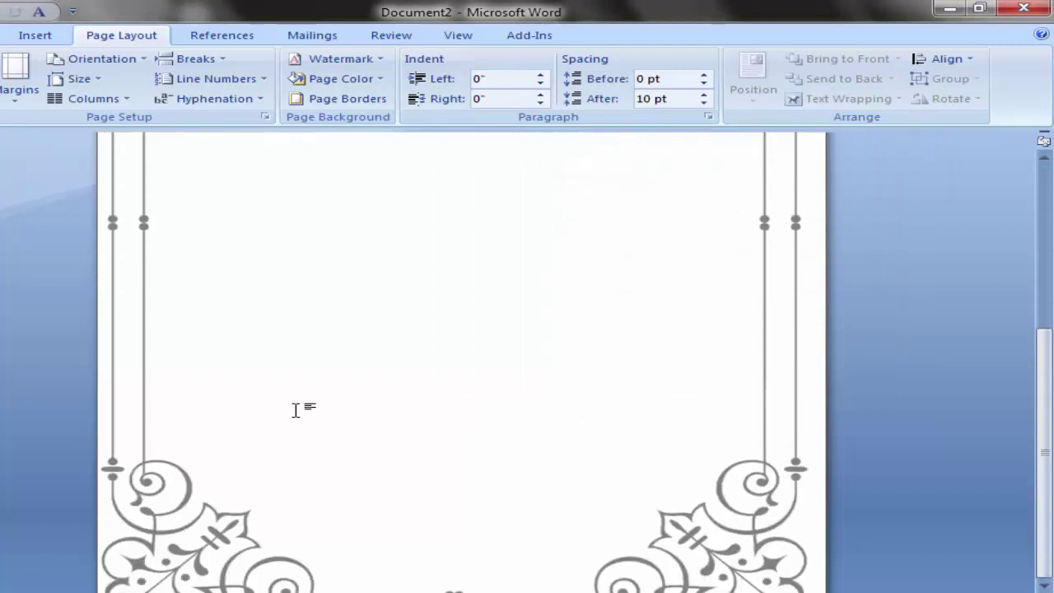
scroll(296, 409, up, 6)
scroll(297, 410, up, 3)
scroll(297, 410, up, 2)
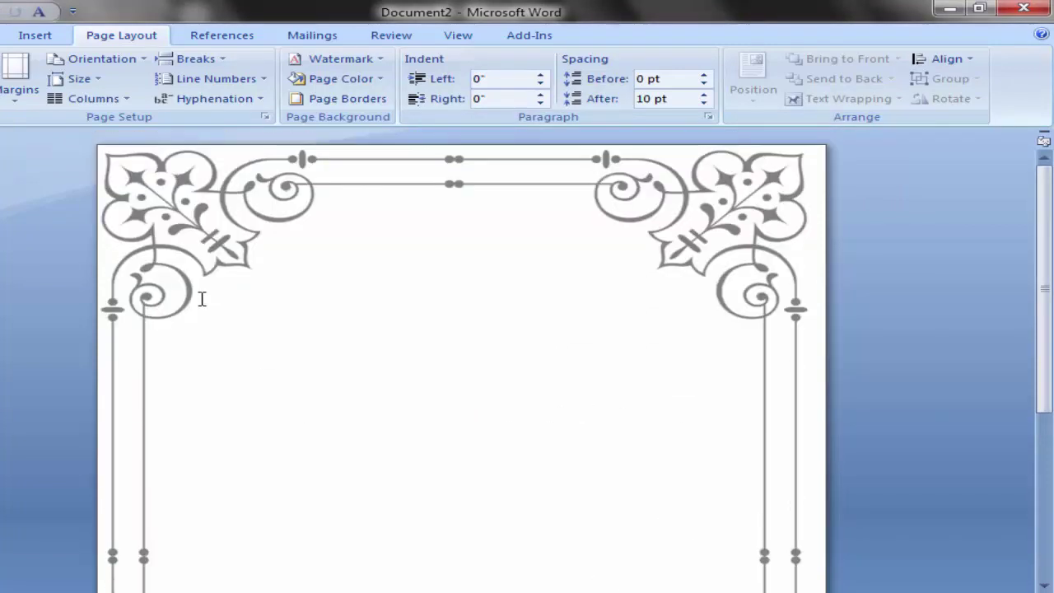
scroll(839, 433, down, 5)
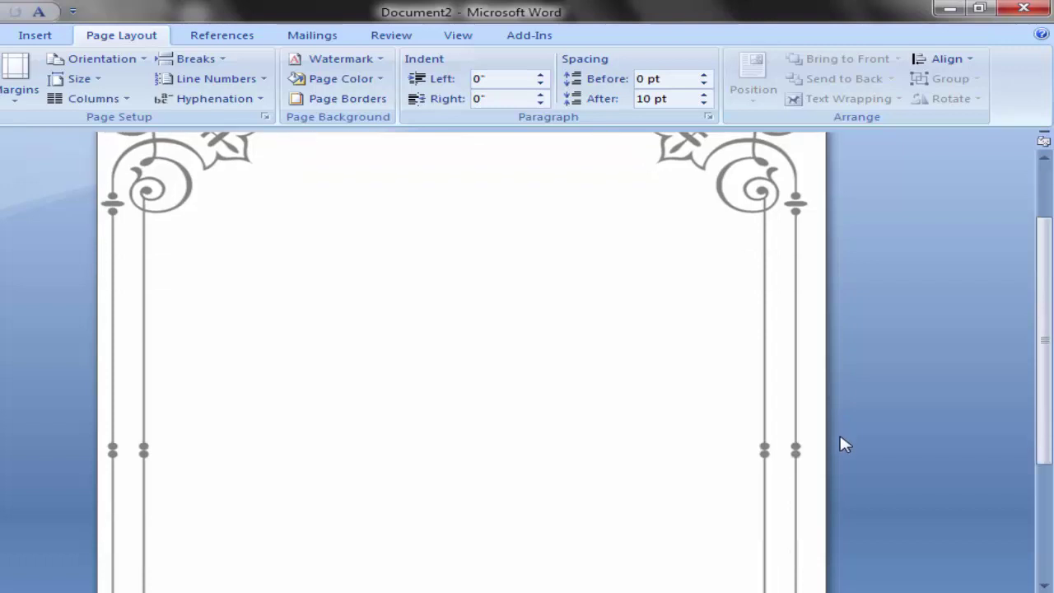
scroll(840, 432, down, 3)
scroll(416, 486, down, 1)
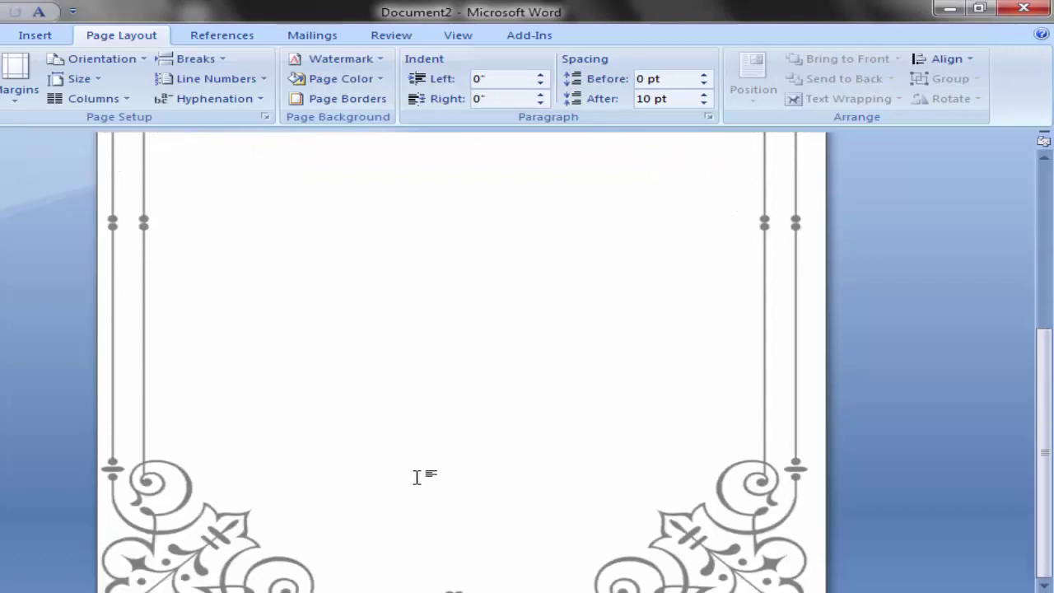
scroll(417, 476, up, 5)
ctrl+scroll(417, 469, up, 4)
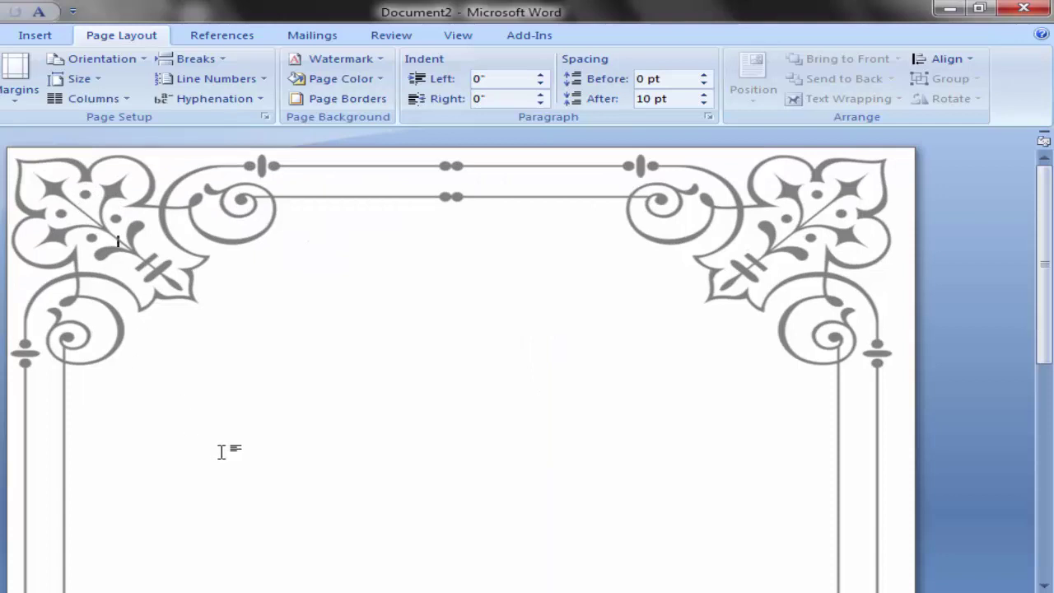
scroll(220, 451, down, 2)
scroll(223, 451, up, 1)
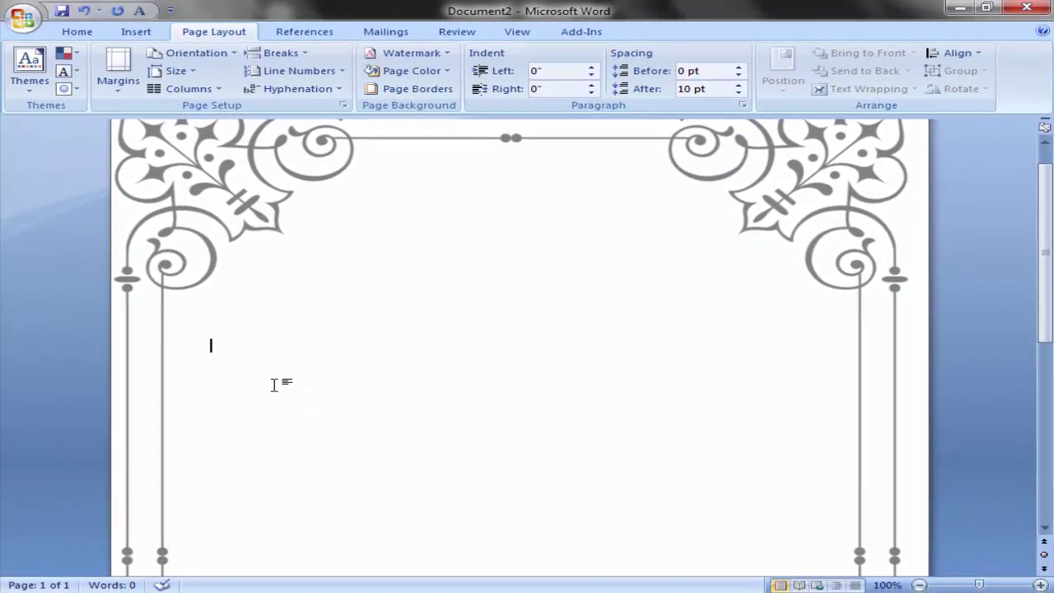
Type a centred 28-point title 'BD HelplinE'.
click(72, 35)
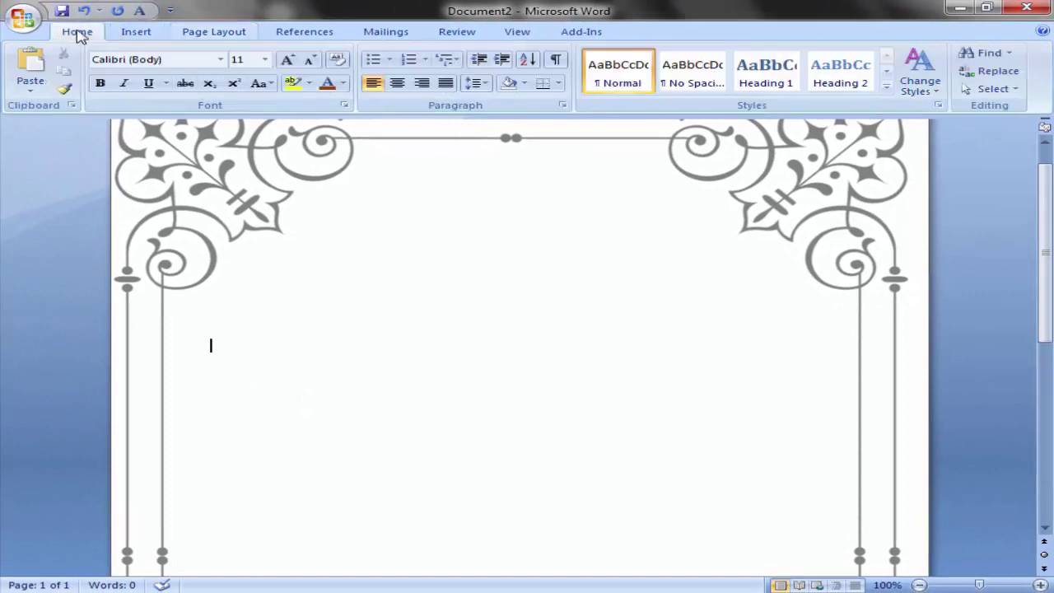
click(397, 84)
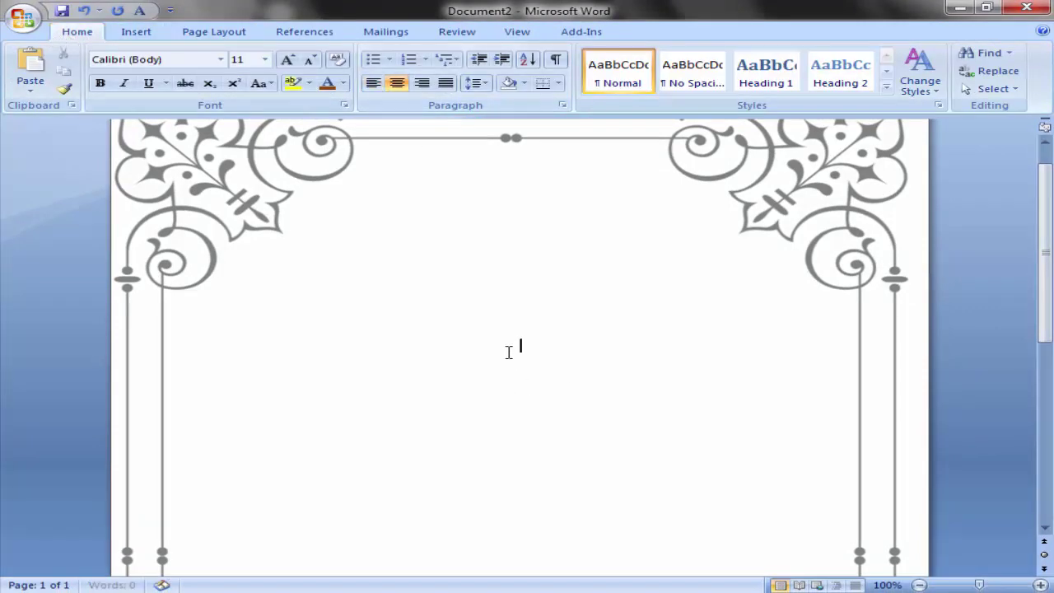
click(265, 59)
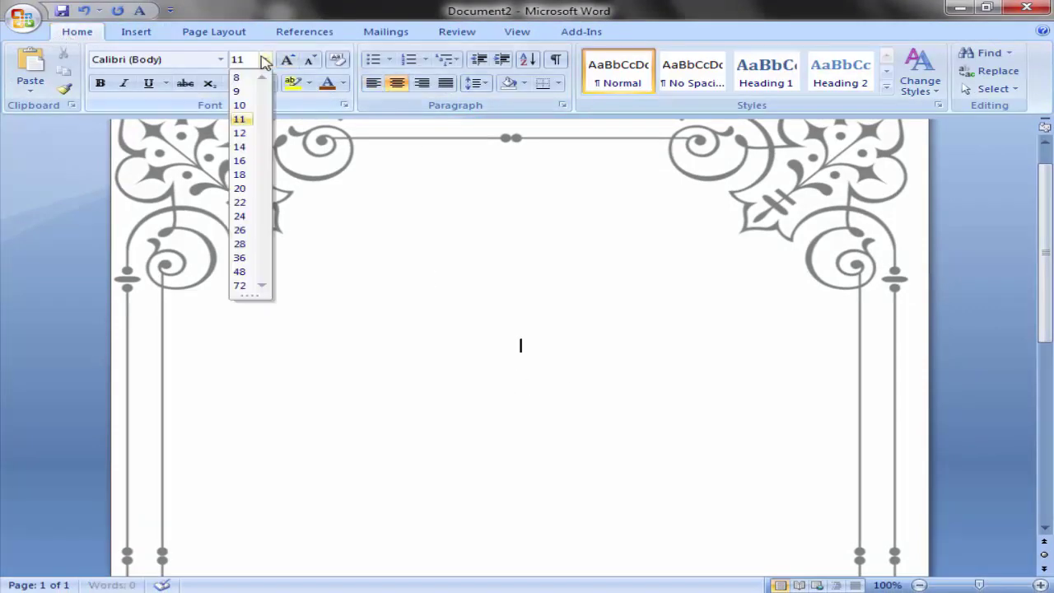
click(240, 244)
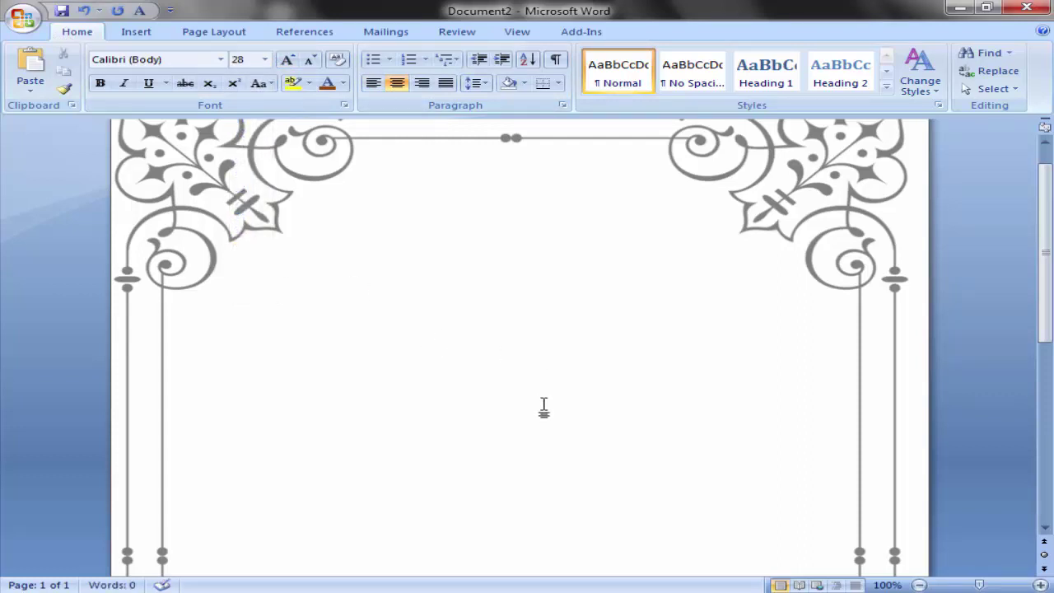
text(BD HelplinE)
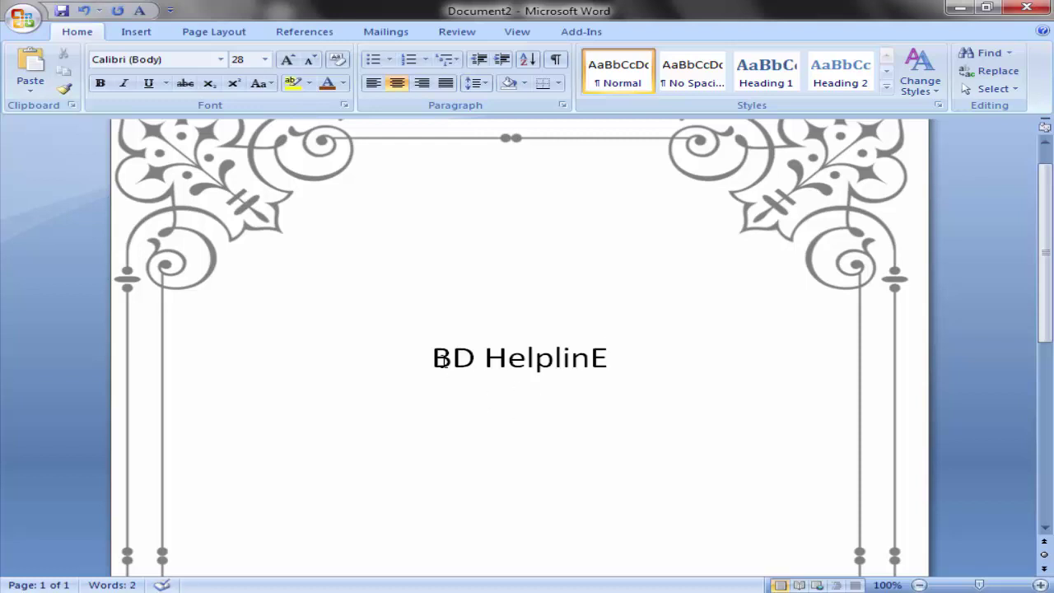
Make the 'BD HelplinE' title bold, underlined and green.
drag(432, 357, 620, 360)
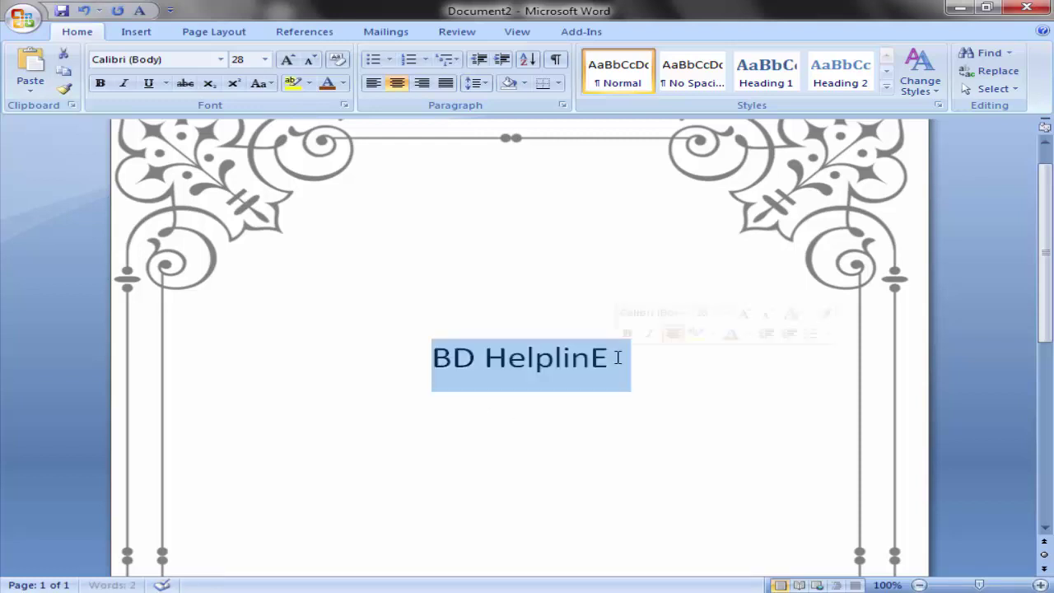
click(100, 83)
click(148, 83)
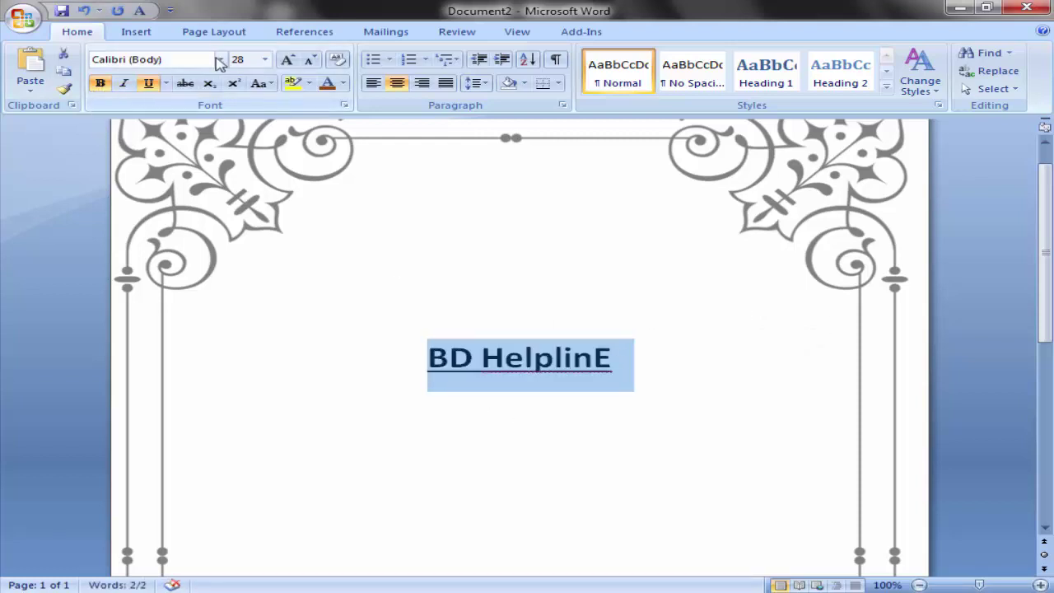
click(342, 84)
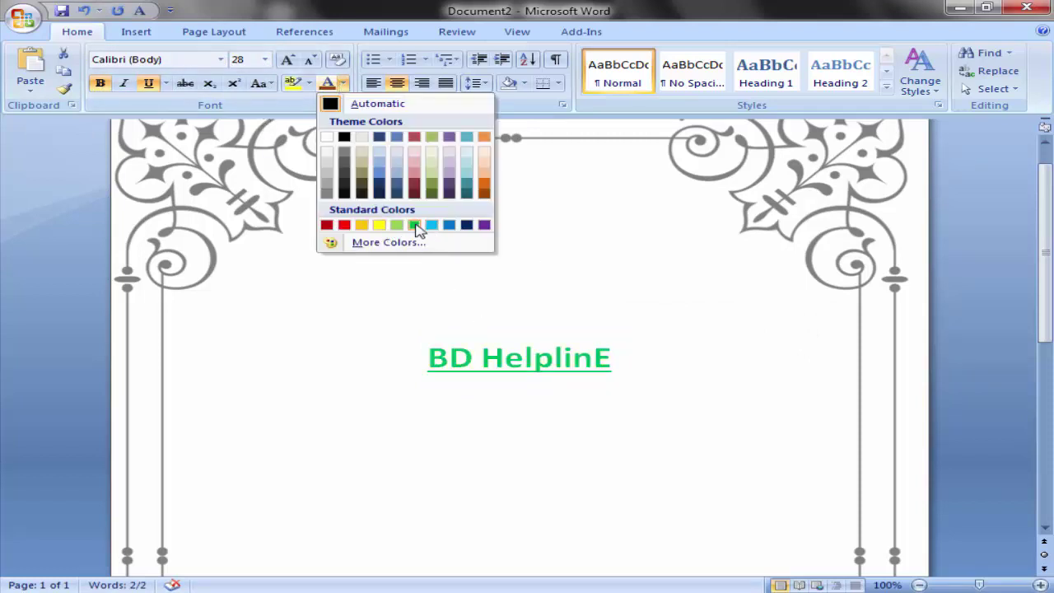
click(414, 225)
click(626, 363)
scroll(713, 398, down, 4)
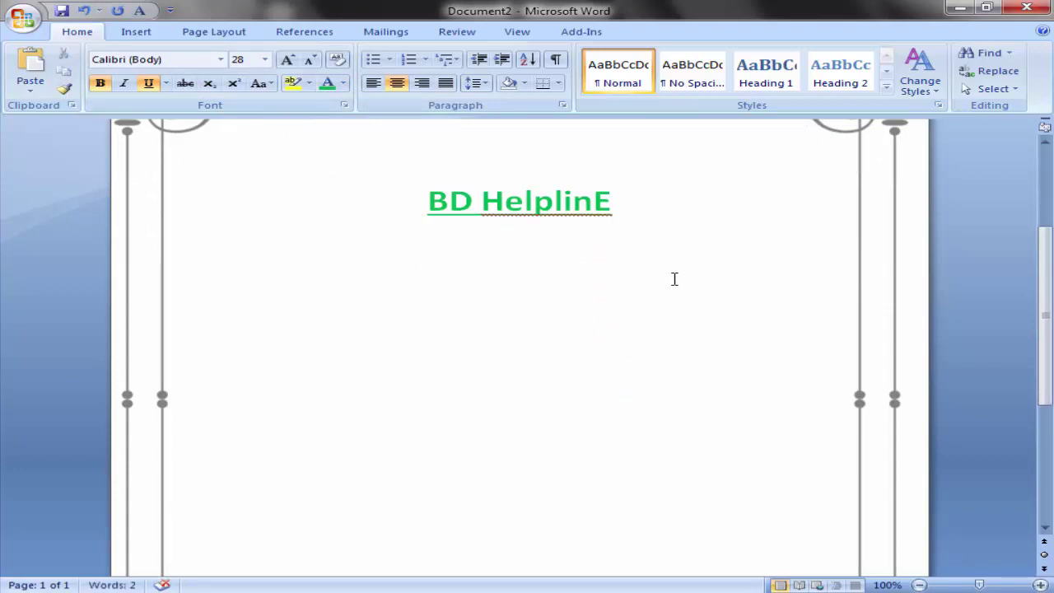
mouse_move(574, 586)
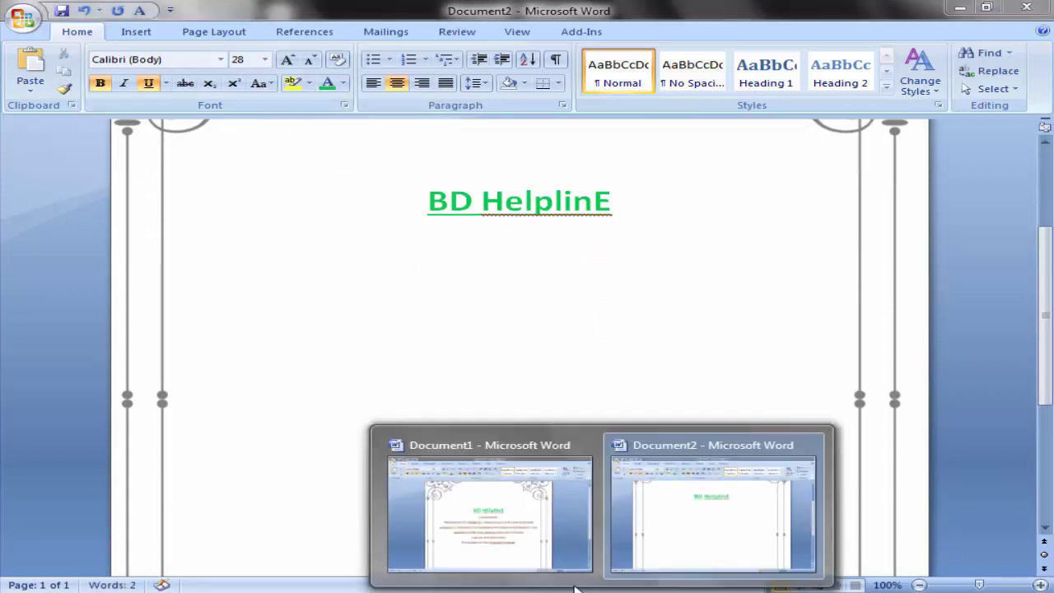
Copy the welcome text from Document1 and paste it below the title in Document2.
click(494, 494)
mouse_move(465, 314)
mouse_down()
mouse_move(607, 417)
mouse_move(681, 445)
mouse_up()
key(ctrl+c)
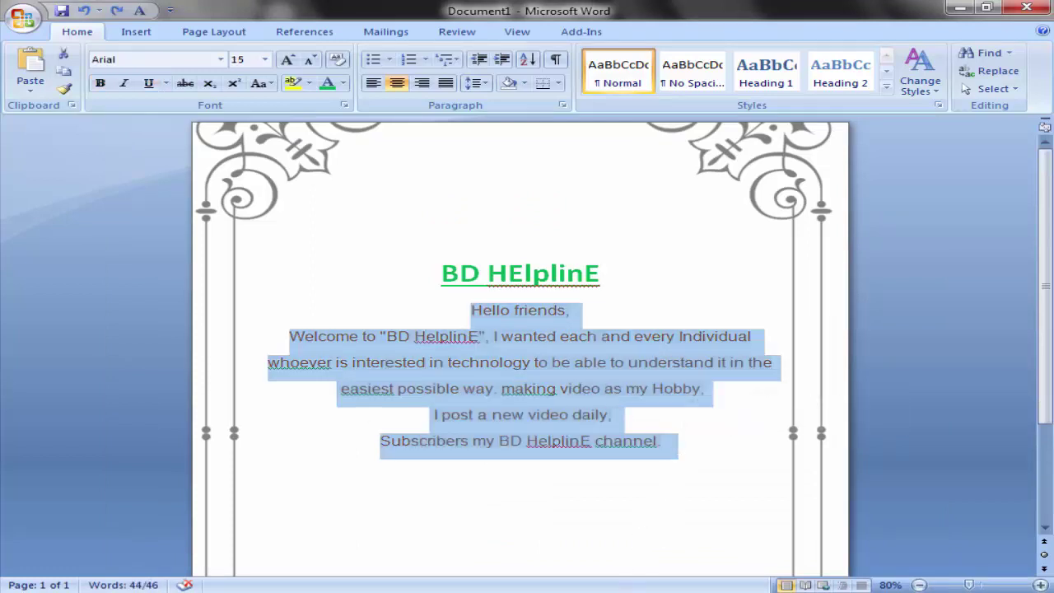
click(687, 535)
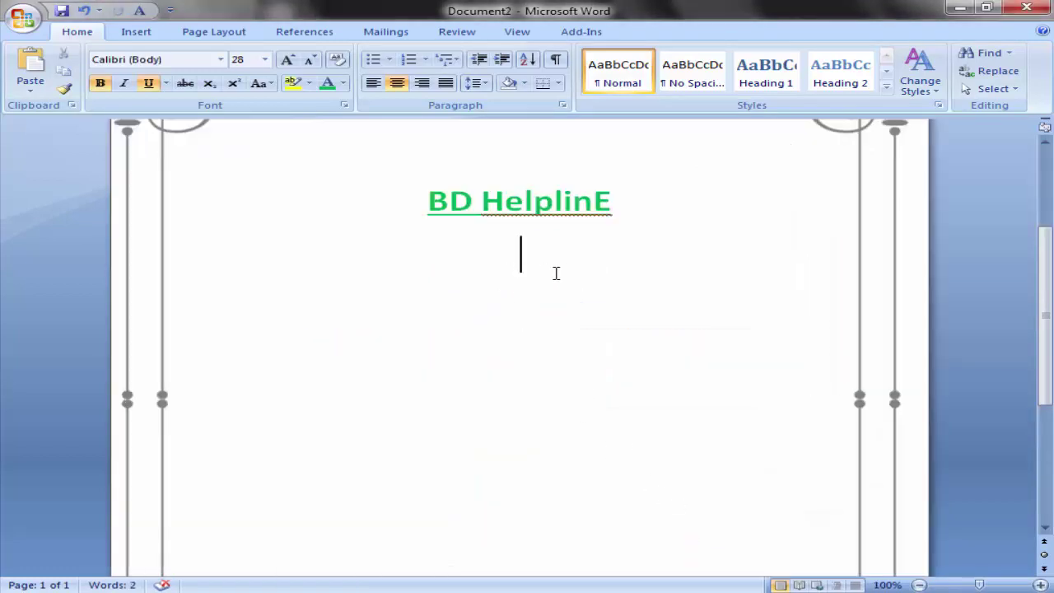
key(ctrl+v)
Review the pasted text and show the page in Print Preview with Ctrl+F2.
scroll(629, 407, up, 1)
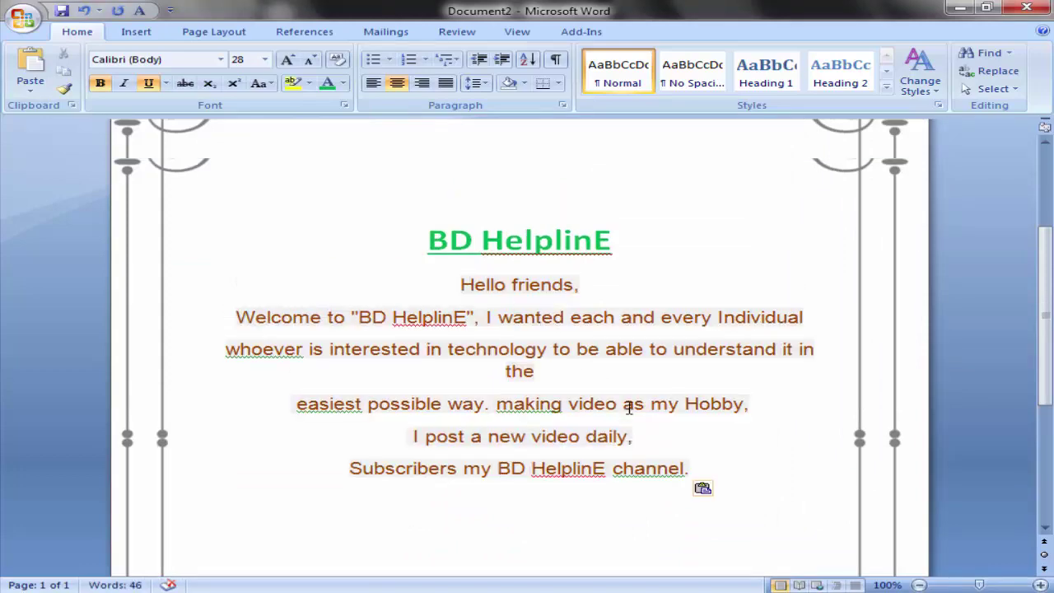
ctrl+scroll(629, 406, down, 1)
ctrl+scroll(629, 407, down, 2)
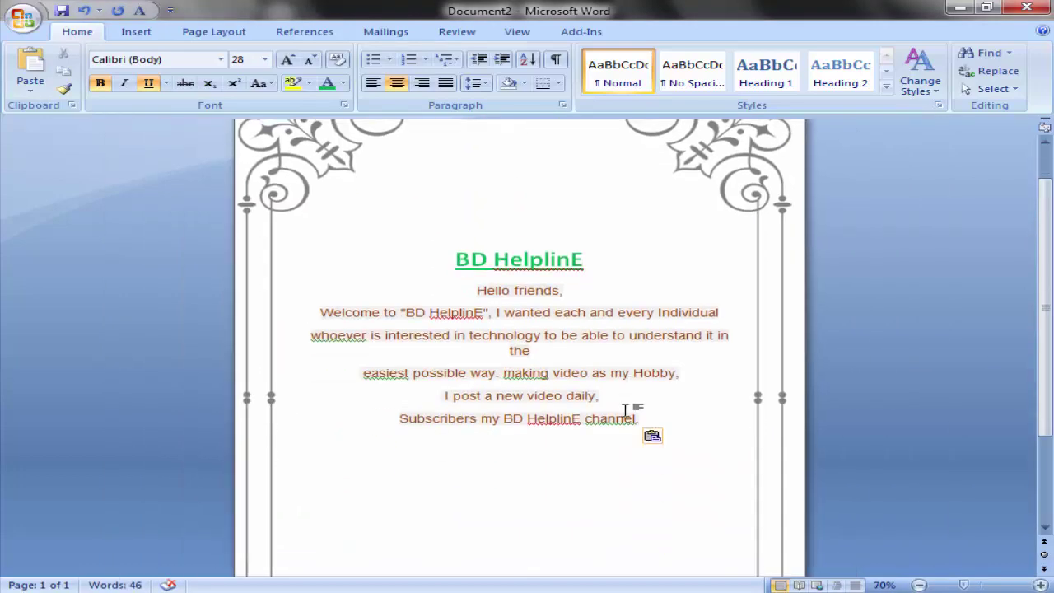
scroll(626, 409, down, 3)
scroll(628, 414, down, 1)
scroll(625, 416, up, 1)
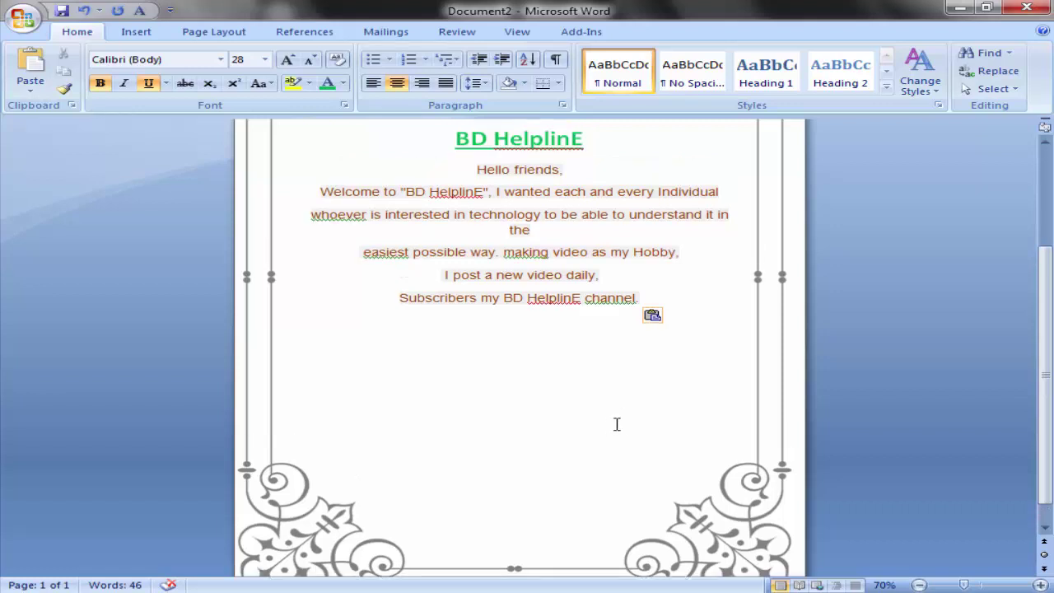
scroll(617, 424, up, 3)
scroll(592, 432, up, 3)
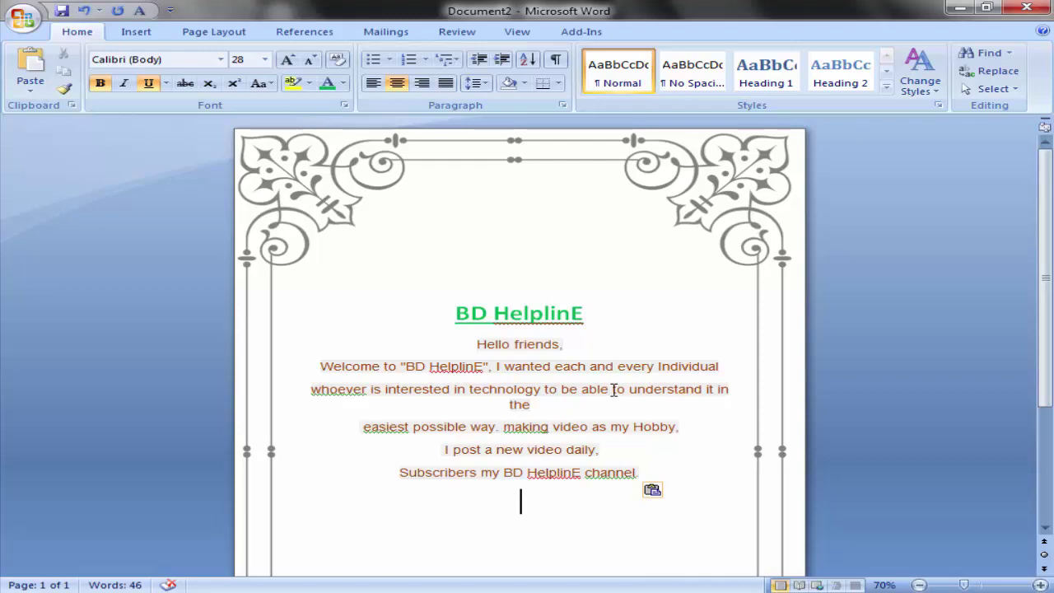
key(ctrl+F2)
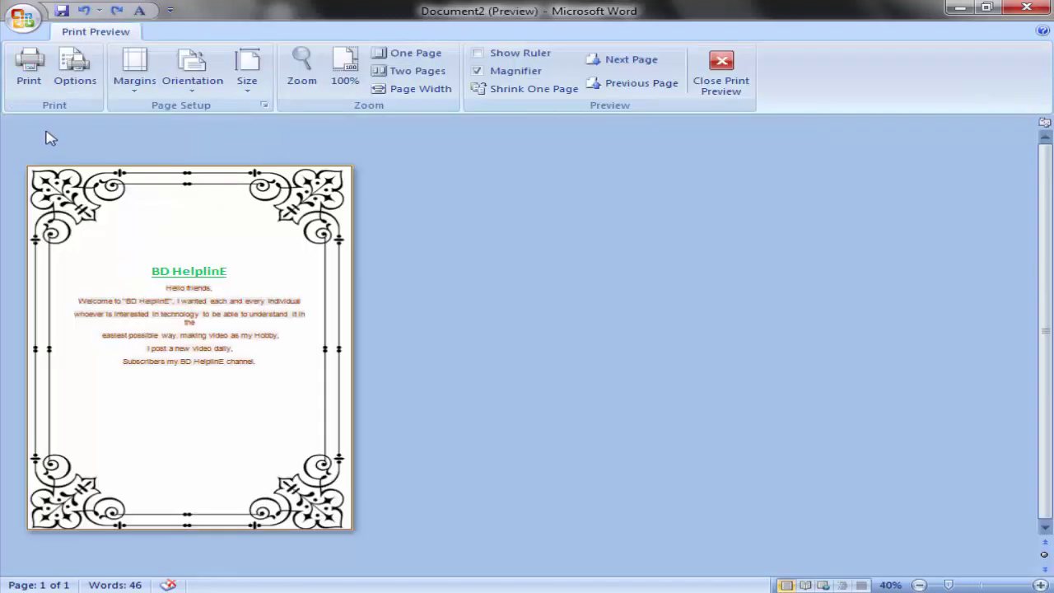
click(79, 288)
scroll(678, 432, up, 2)
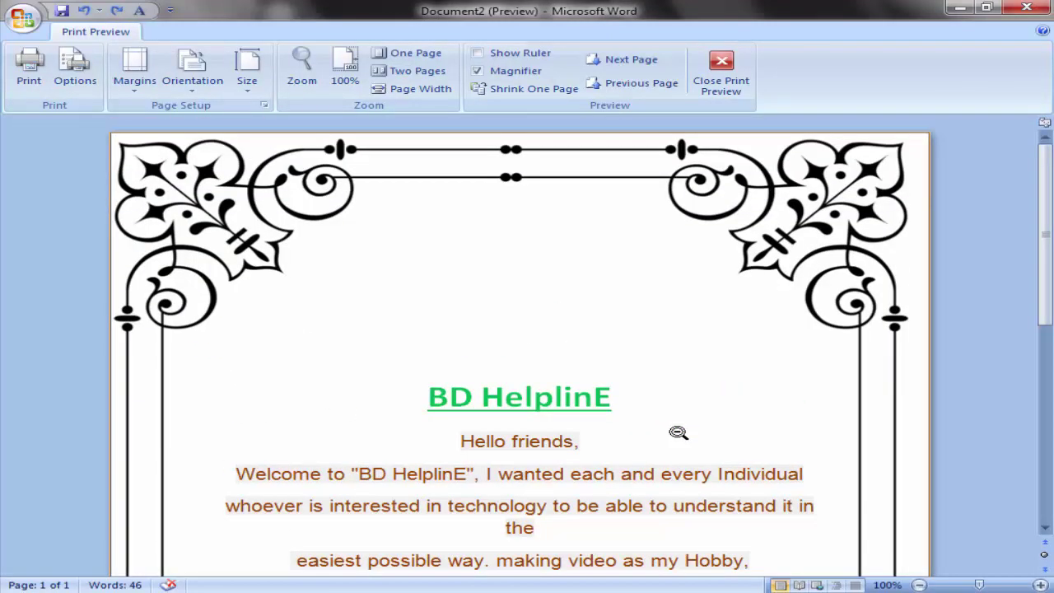
scroll(574, 384, down, 3)
scroll(575, 386, down, 4)
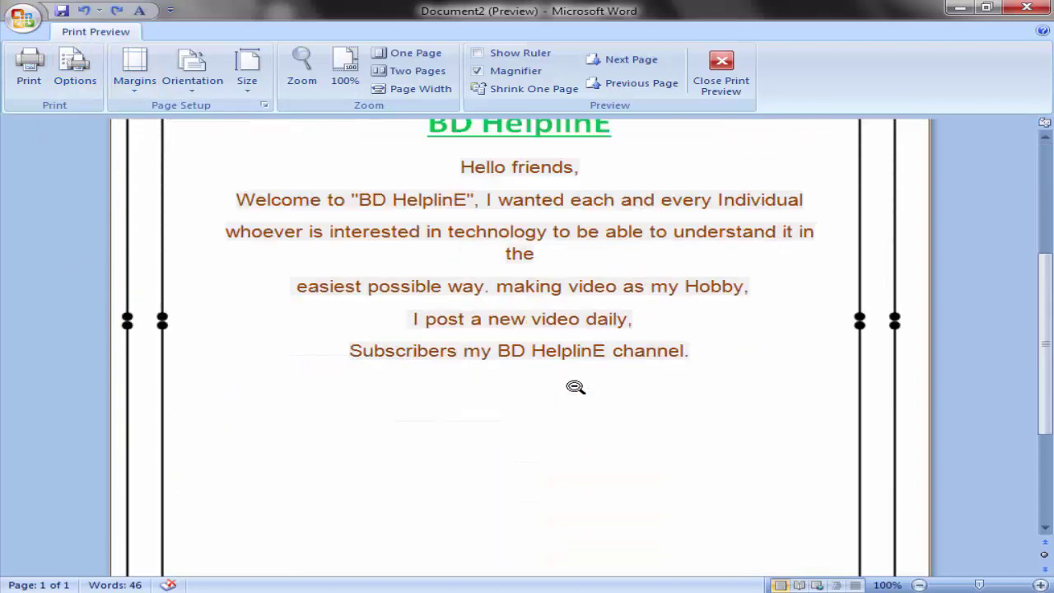
scroll(575, 386, down, 5)
scroll(574, 387, down, 1)
click(574, 389)
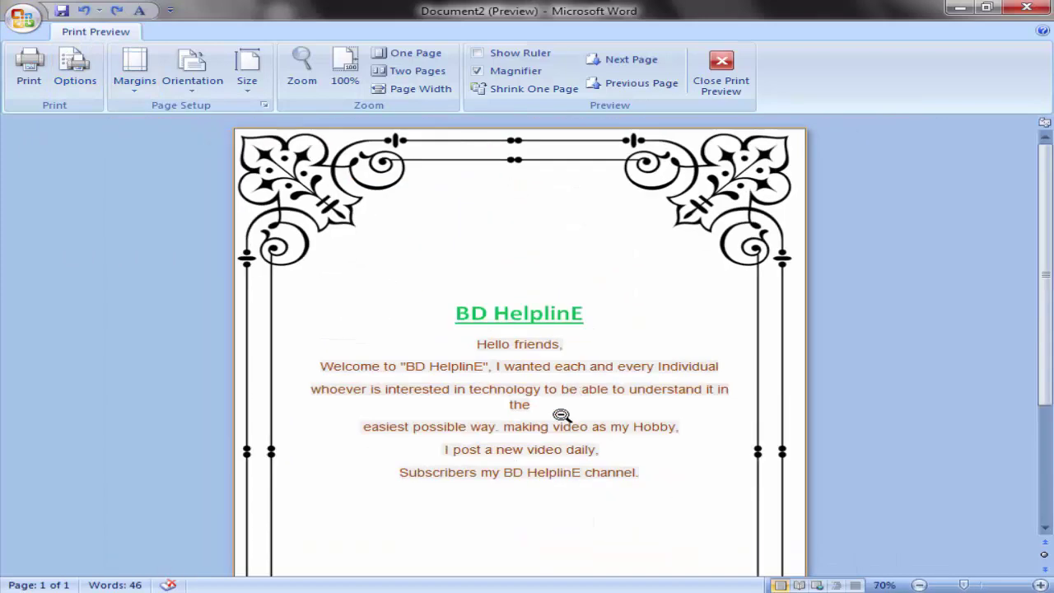
scroll(562, 415, down, 2)
scroll(562, 415, down, 3)
scroll(561, 415, up, 3)
scroll(561, 416, up, 2)
ctrl+scroll(566, 411, down, 2)
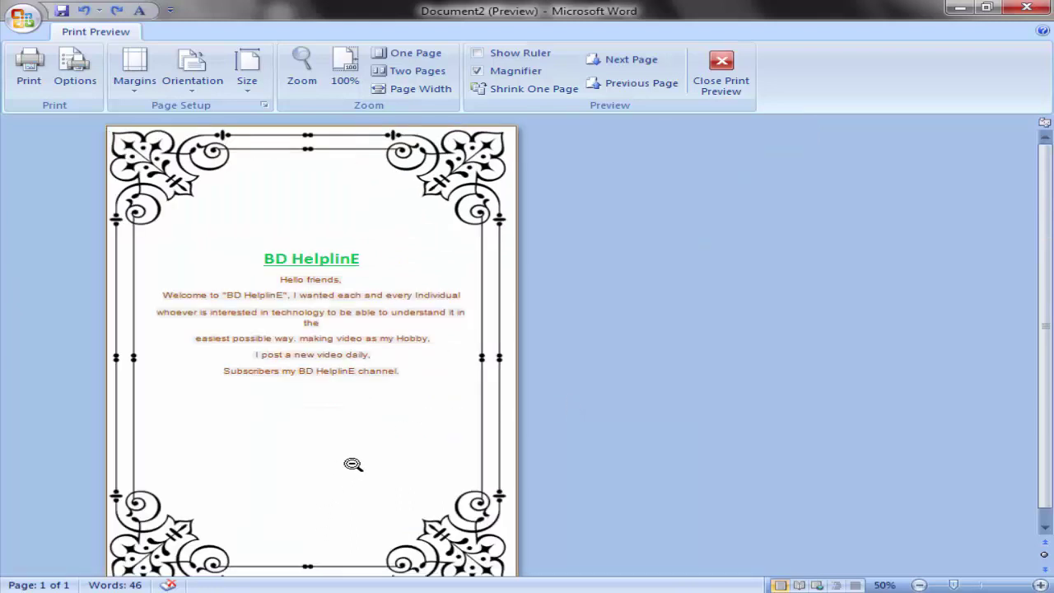
scroll(350, 464, down, 1)
scroll(354, 464, up, 1)
click(463, 444)
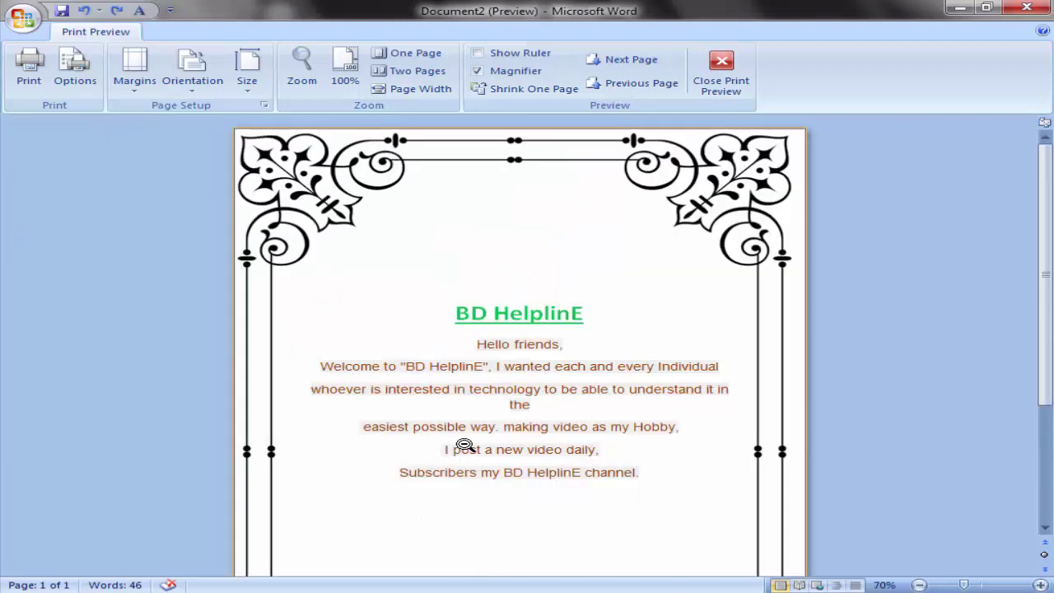